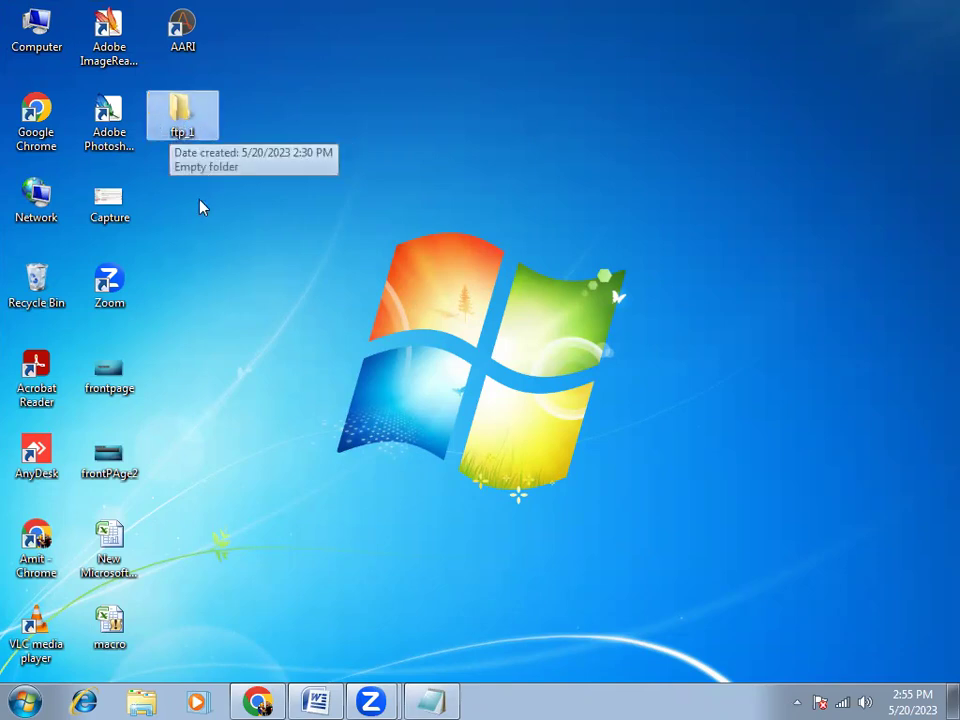
Create a new desktop folder named 'FTP Local' next to ftp_1
right_click(207, 255)
mouse_move(287, 459)
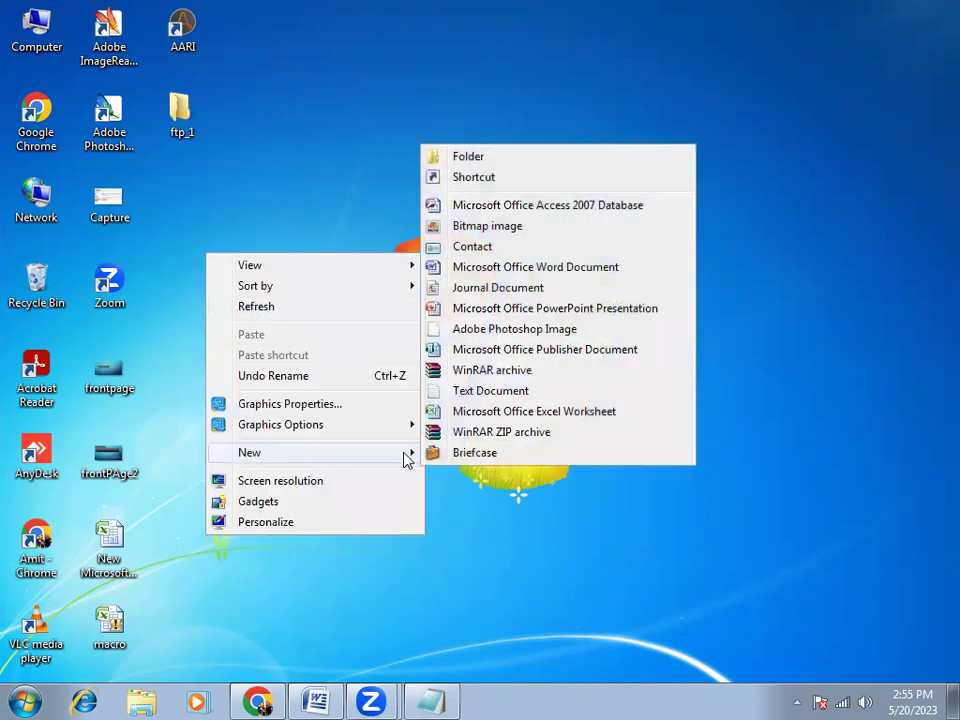
click(503, 156)
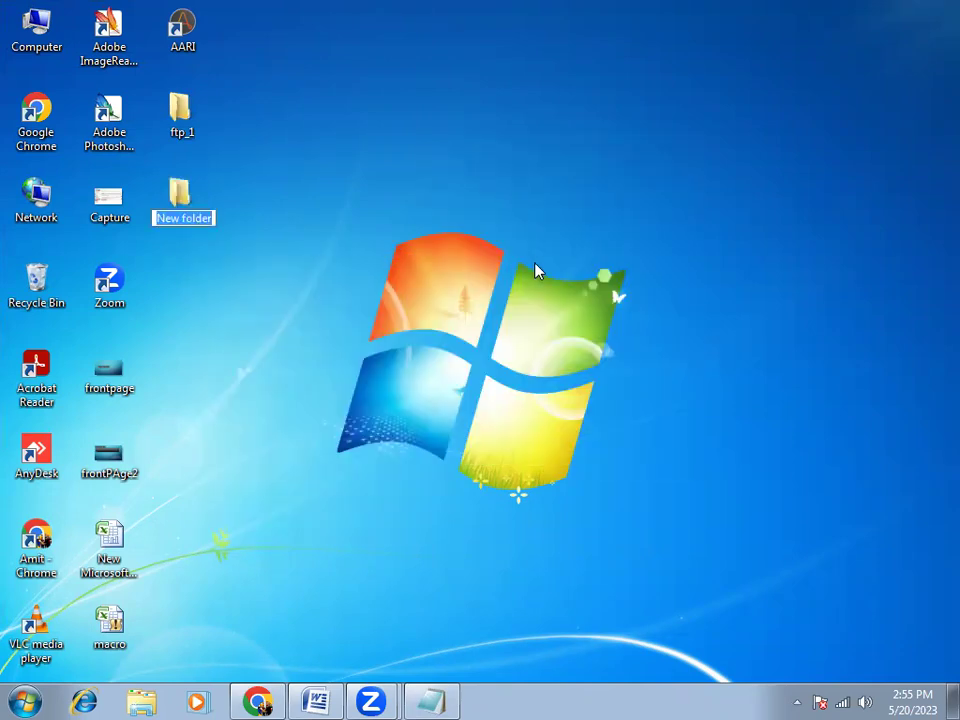
text(FTP Local)
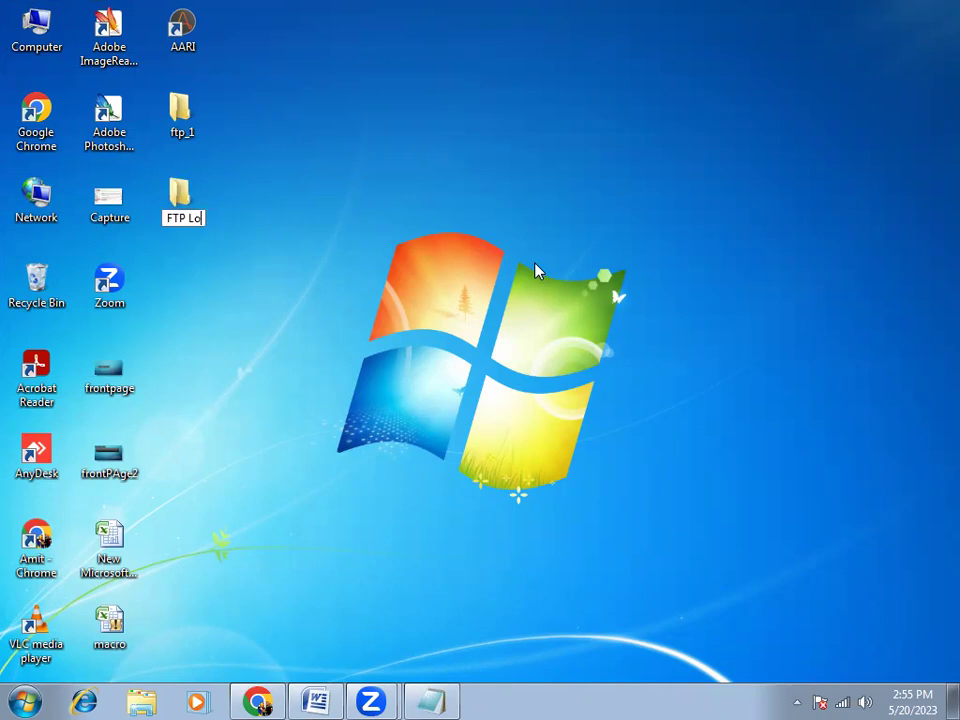
click(186, 125)
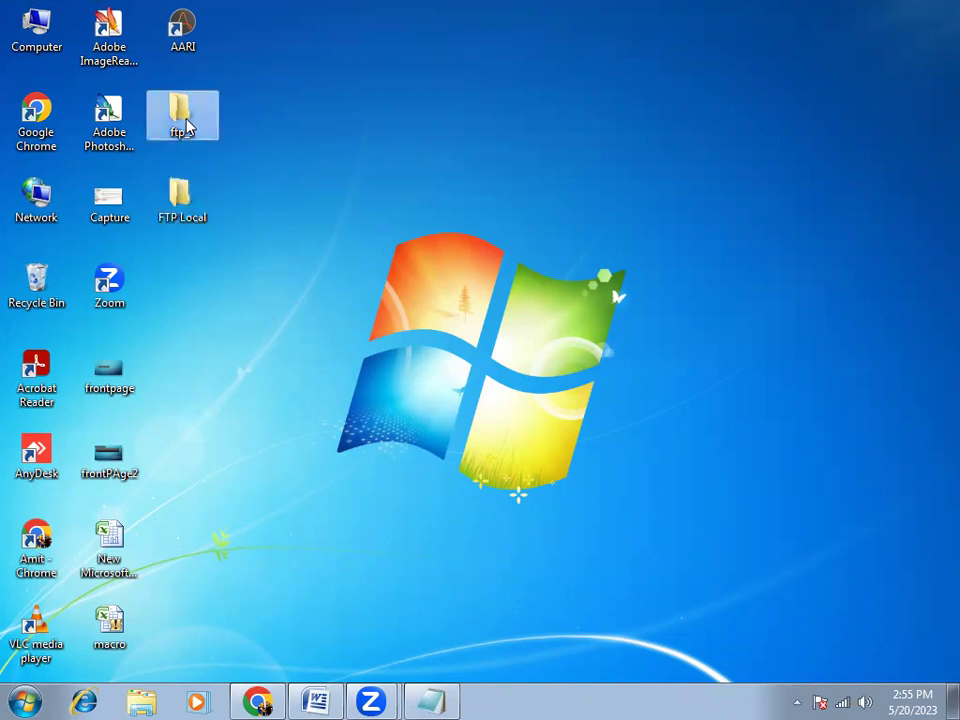
click(185, 220)
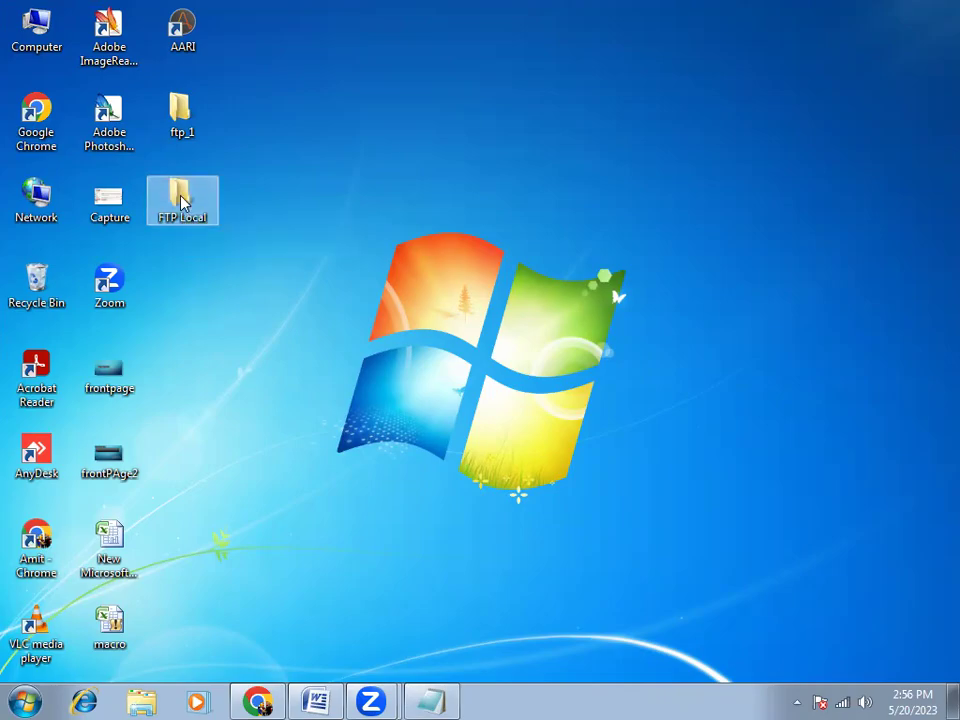
Add an empty text file named 'New Text Document' inside the FTP Local folder
double_click(183, 203)
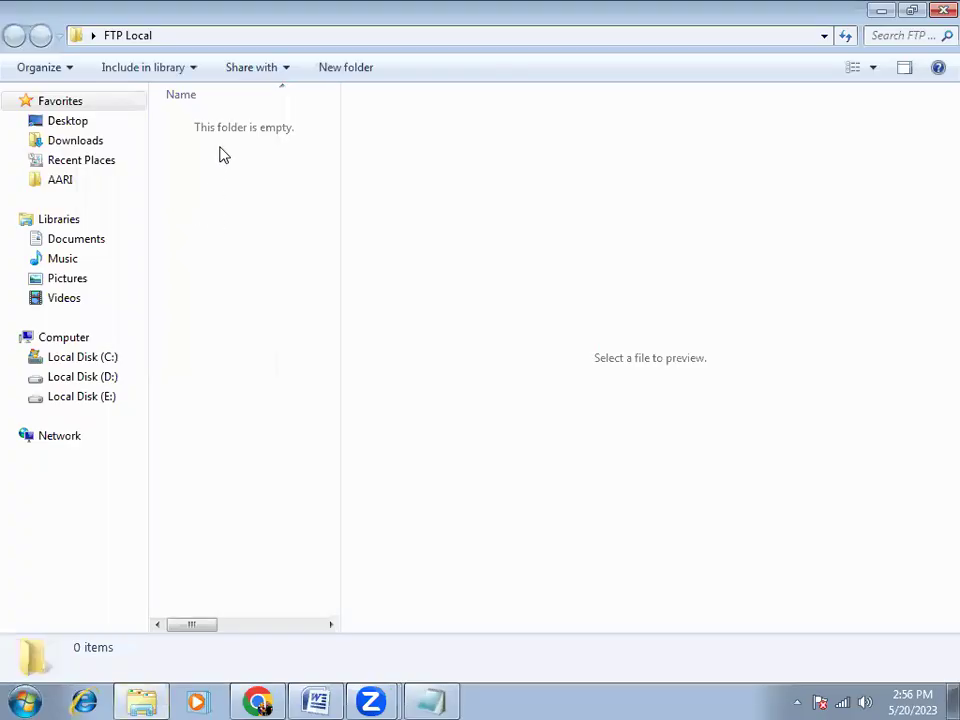
right_click(221, 148)
mouse_move(312, 378)
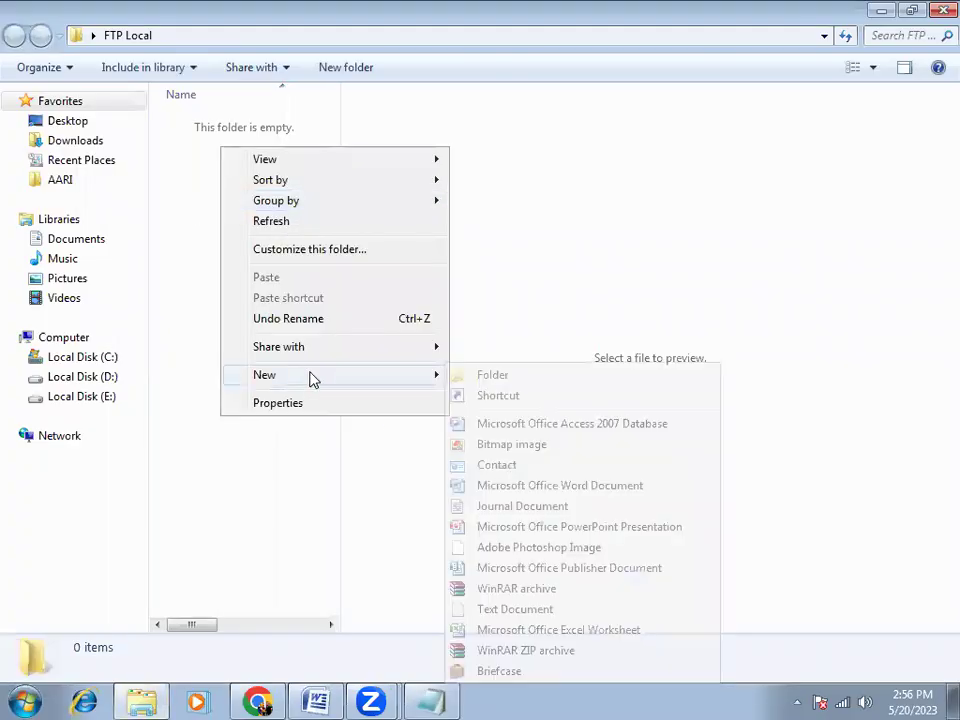
click(497, 609)
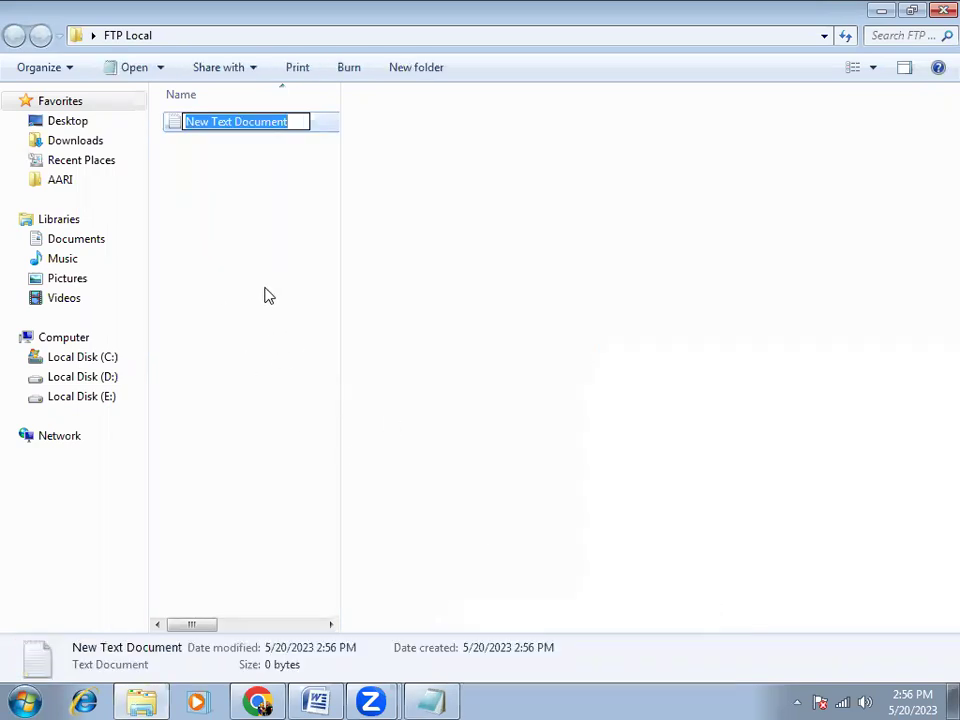
click(326, 250)
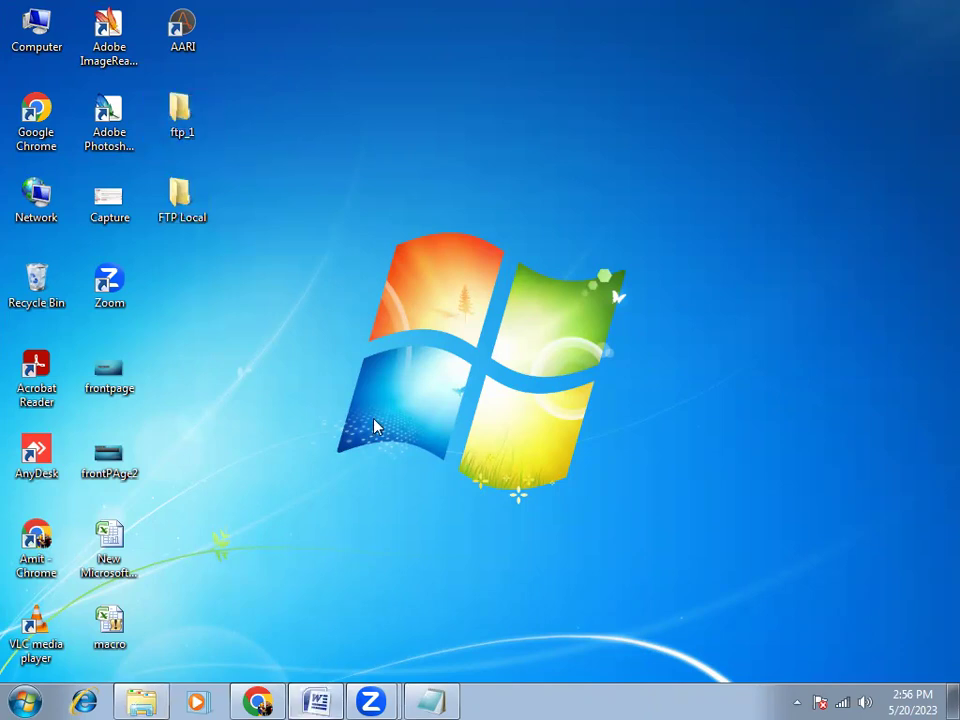
click(316, 699)
scroll(371, 394, up, 10)
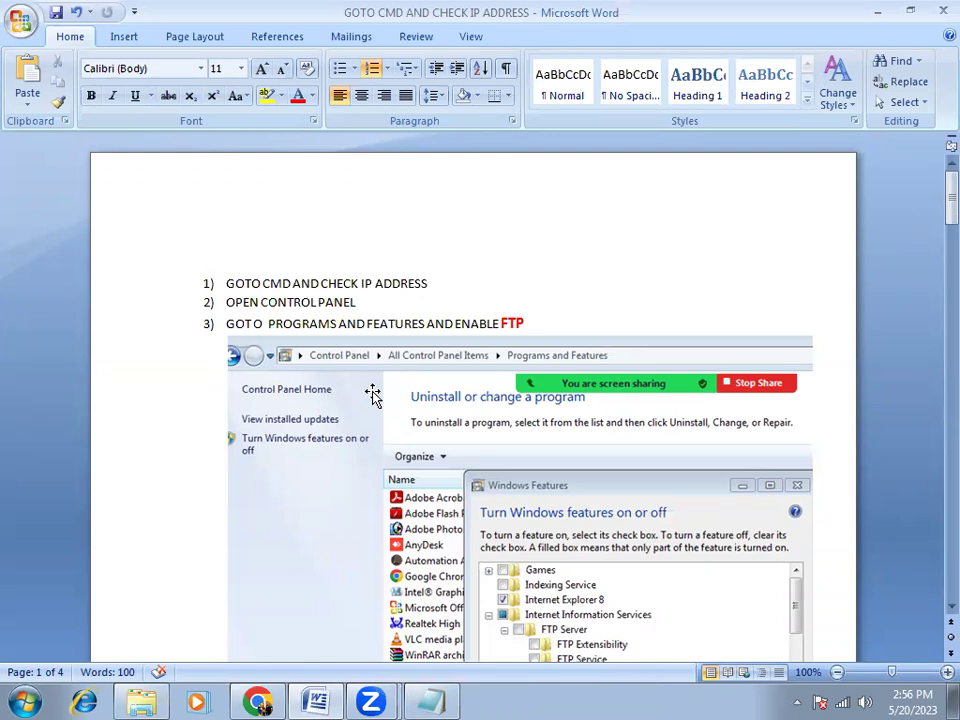
scroll(371, 394, down, 10)
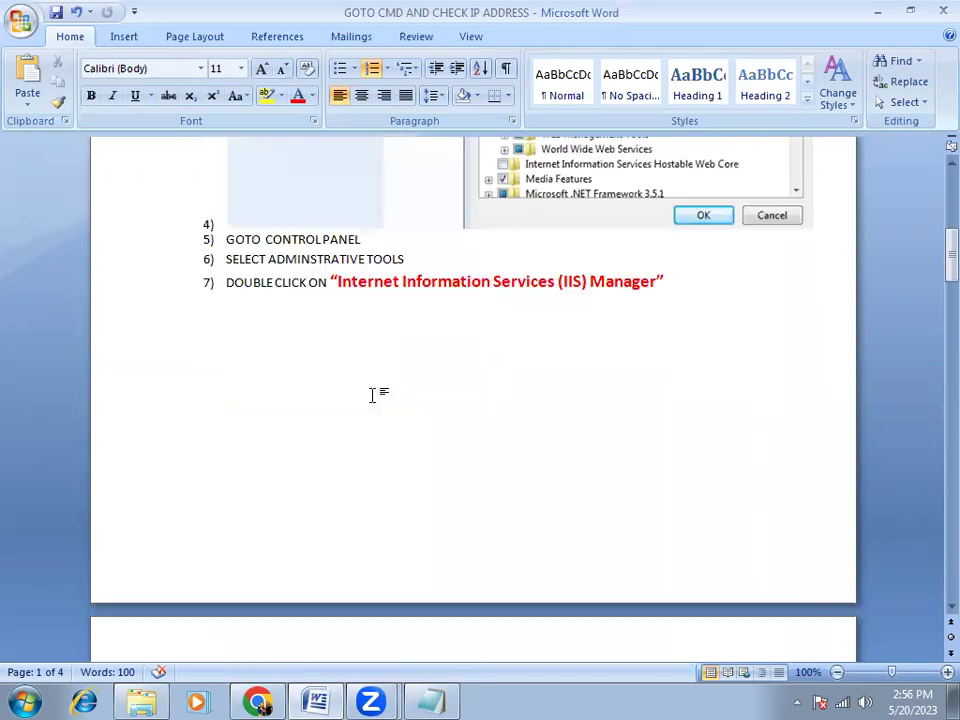
scroll(368, 405, down, 10)
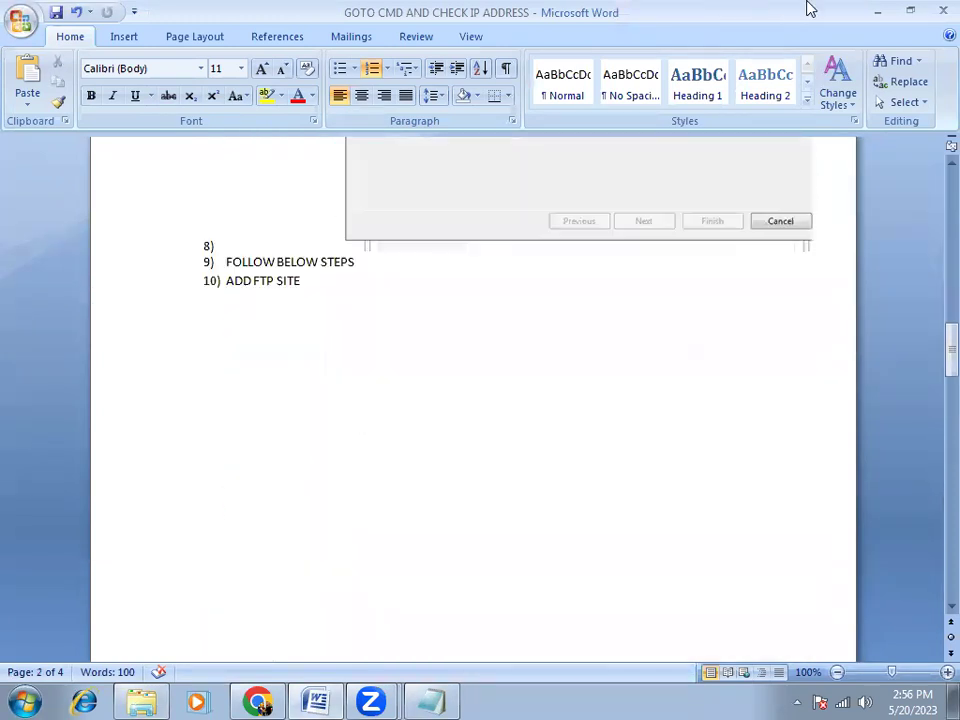
click(877, 11)
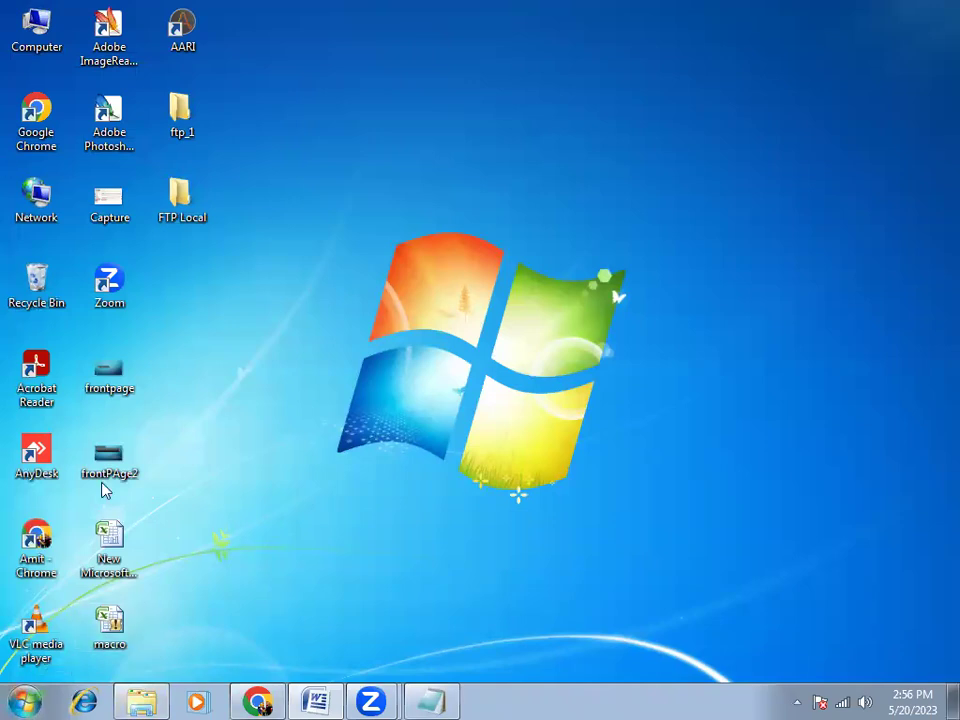
Run ipconfig in Command Prompt to confirm the IPv4 address 192.168.1.10
click(24, 702)
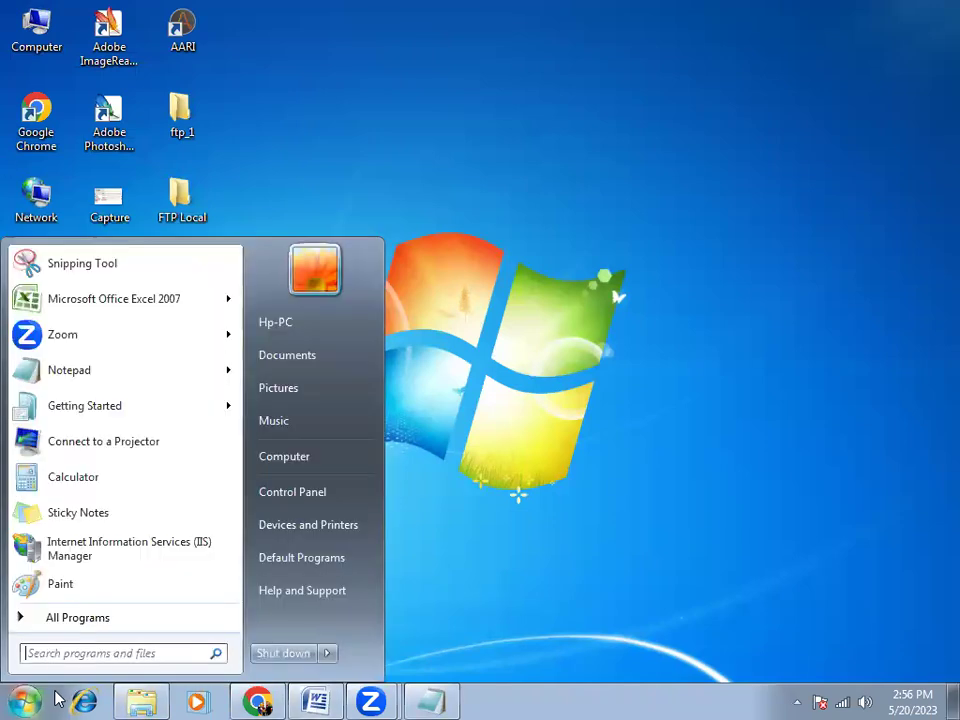
text(cmd)
key(Return)
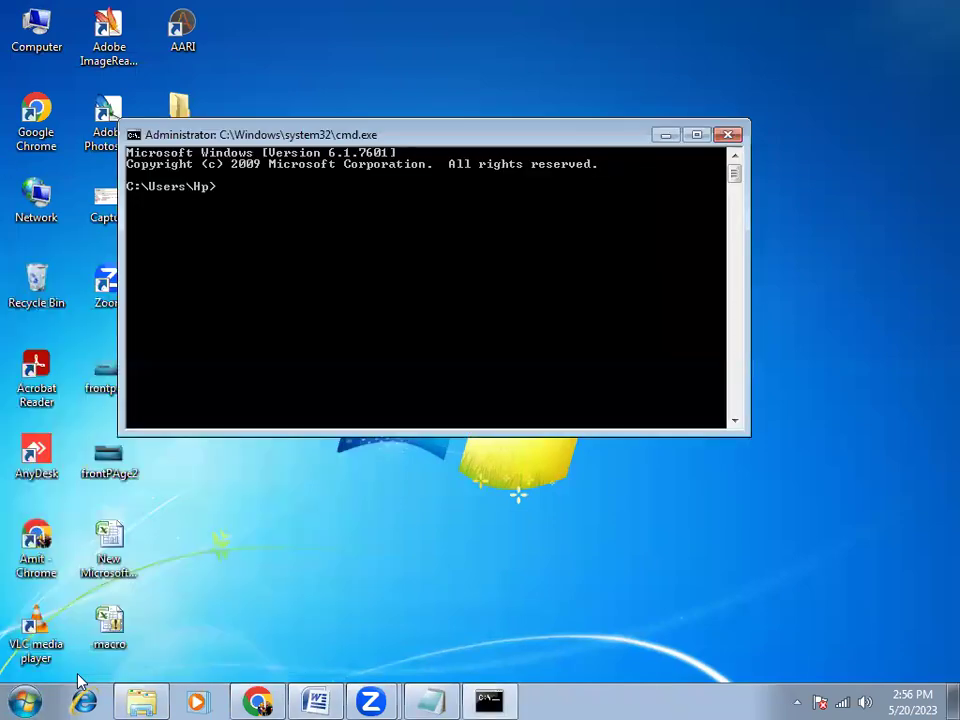
text(ipconfig)
key(Return)
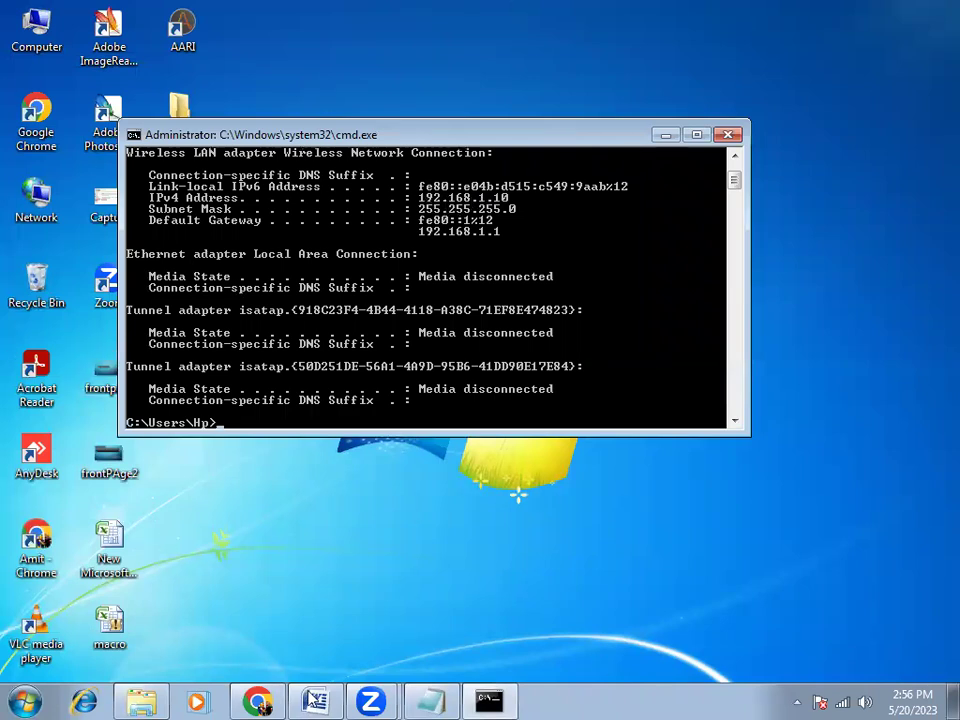
Open Control Panel from a Start menu search for 'control'
click(36, 700)
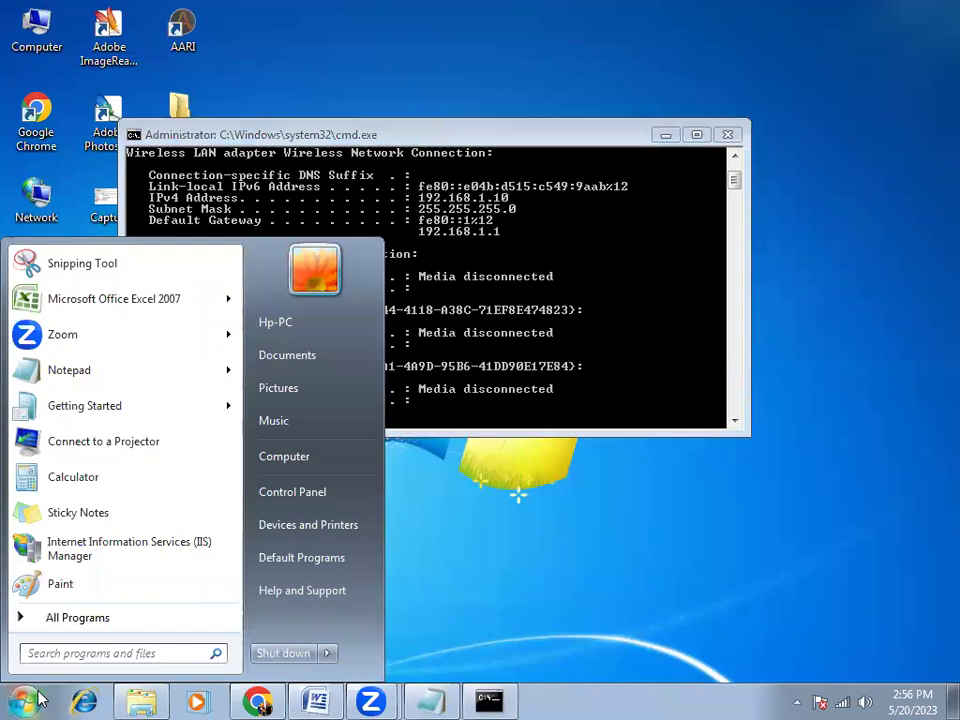
text(control)
key(Return)
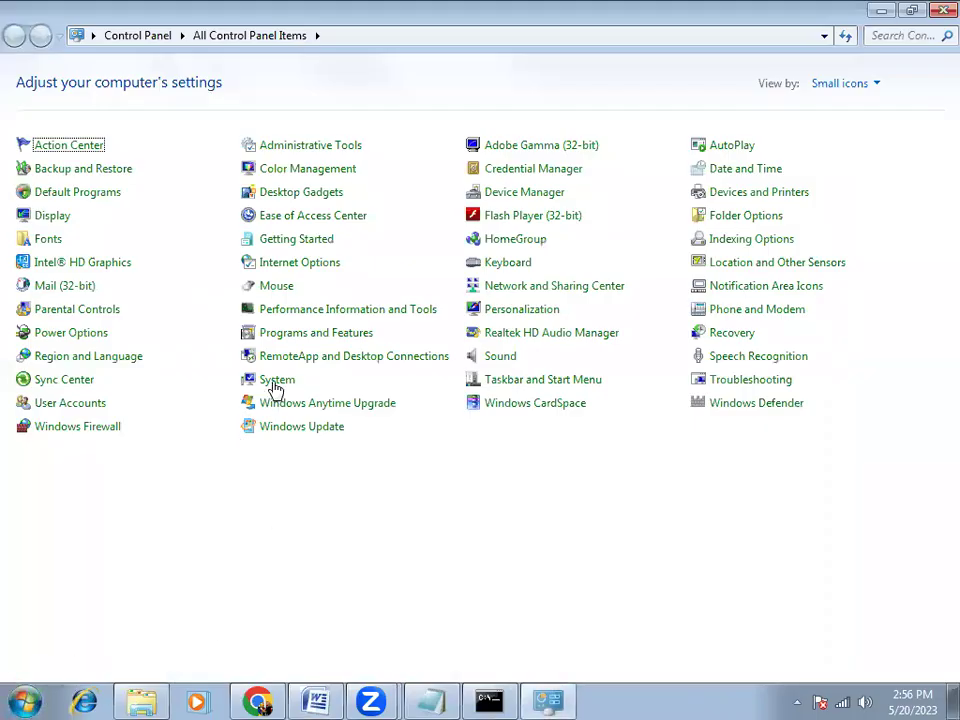
Enable IIS FTP Server with FTP Service and FTP Extensibility, choosing Restart Later
click(313, 343)
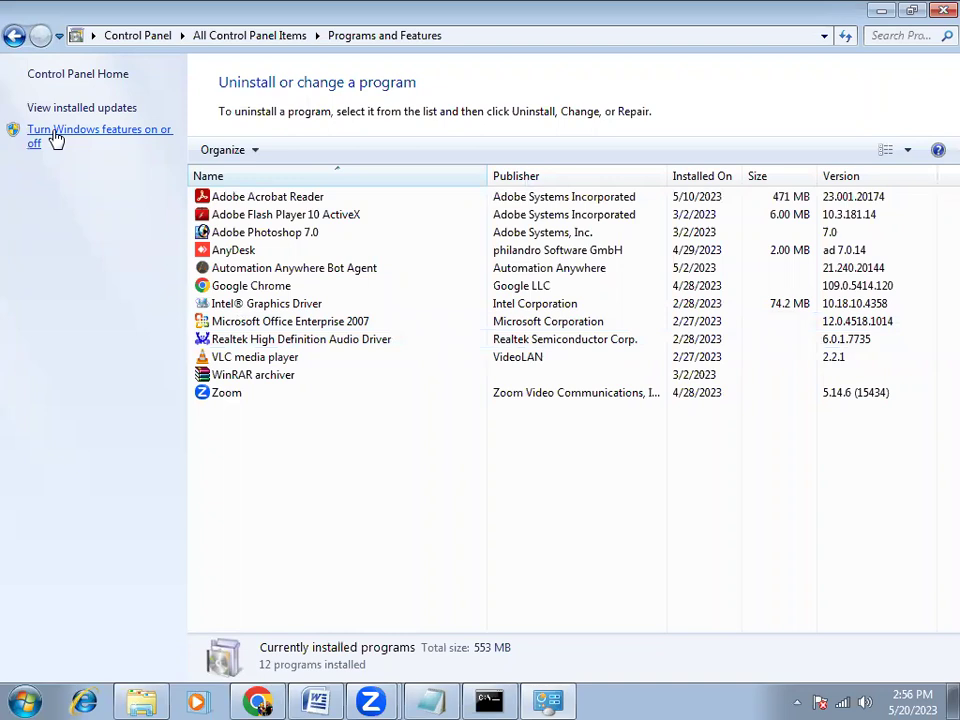
click(57, 140)
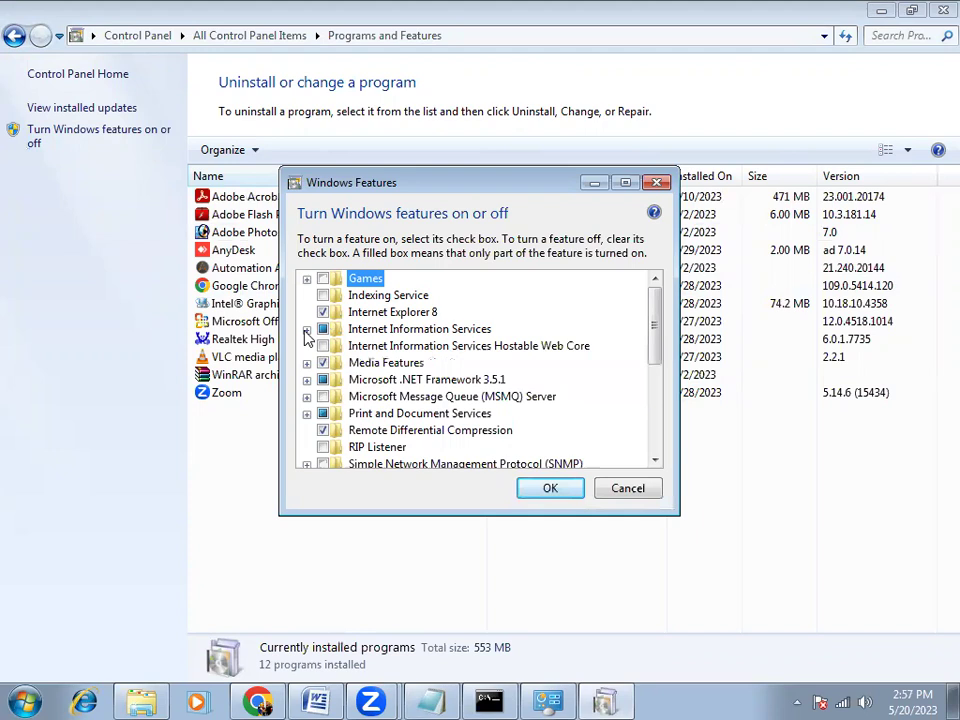
click(306, 330)
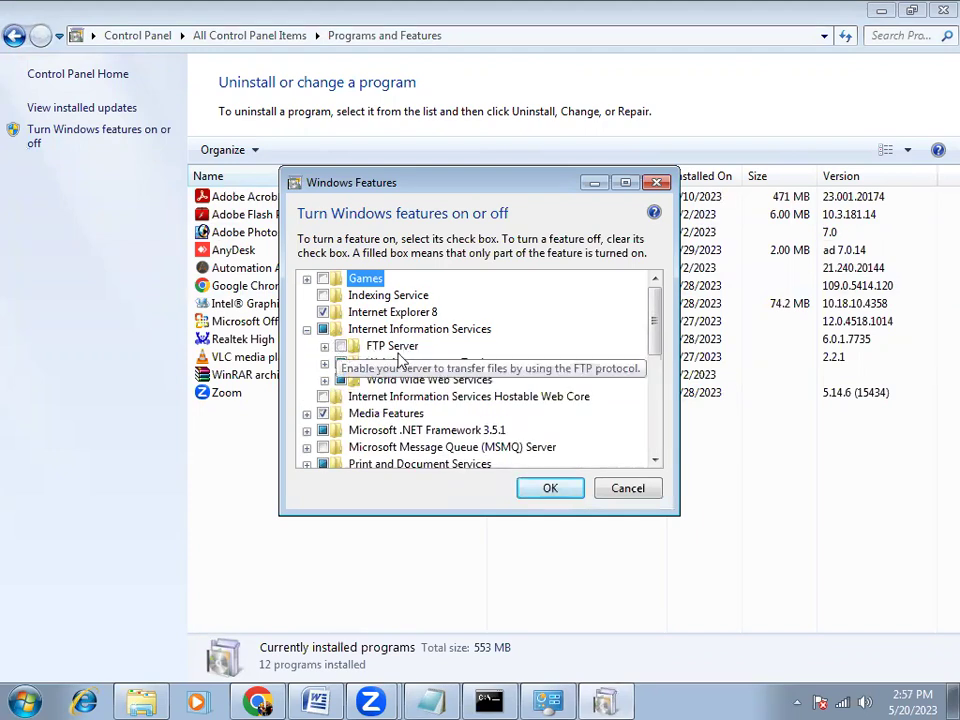
click(324, 346)
click(358, 362)
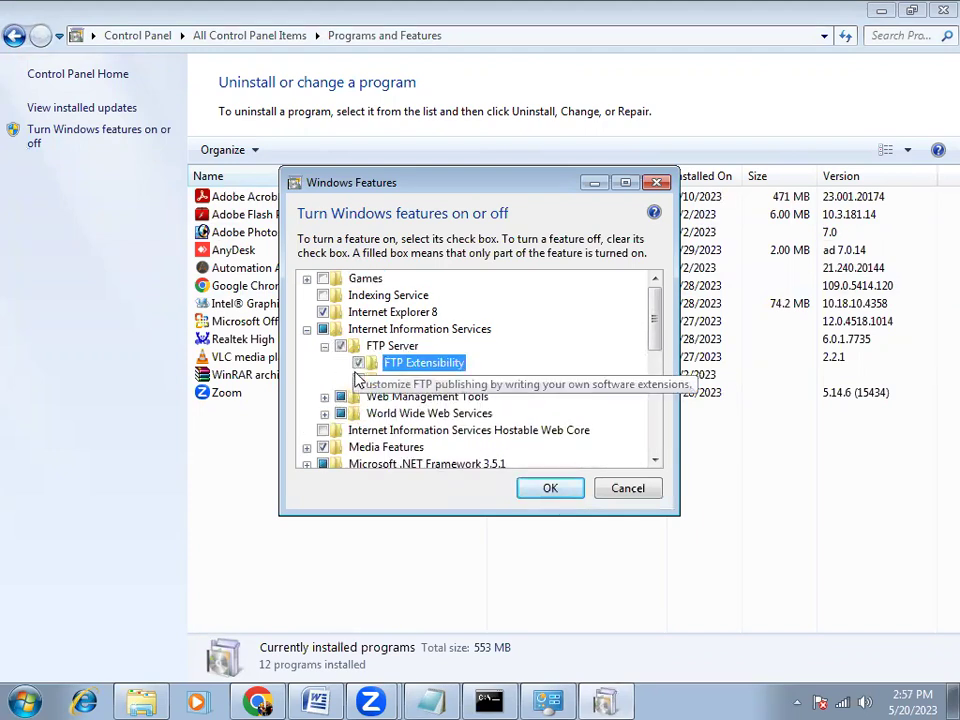
click(358, 379)
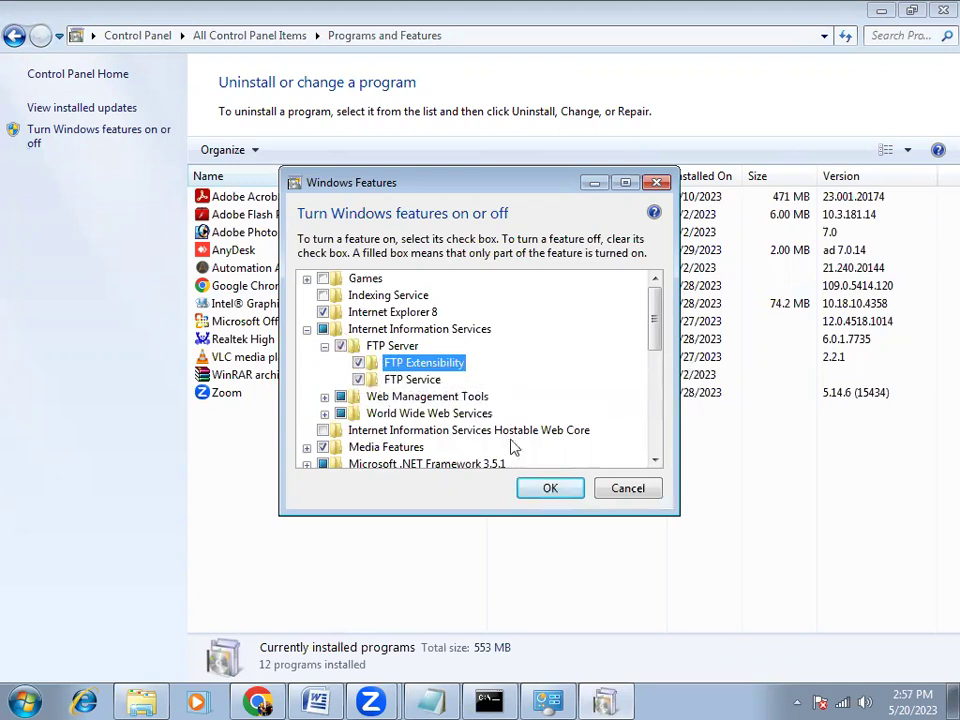
click(547, 490)
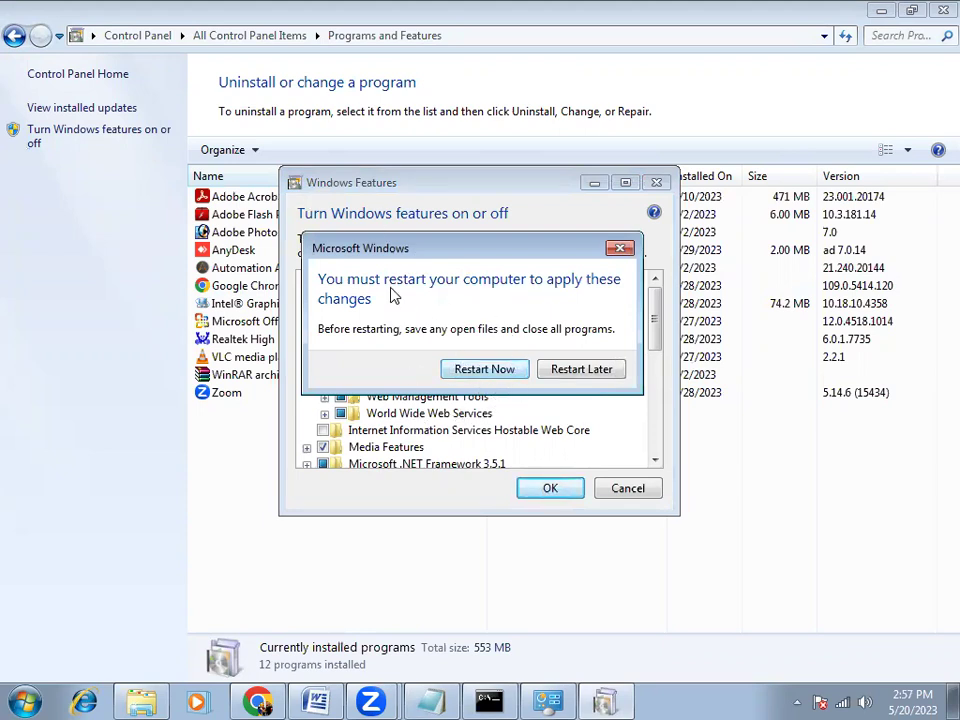
click(575, 374)
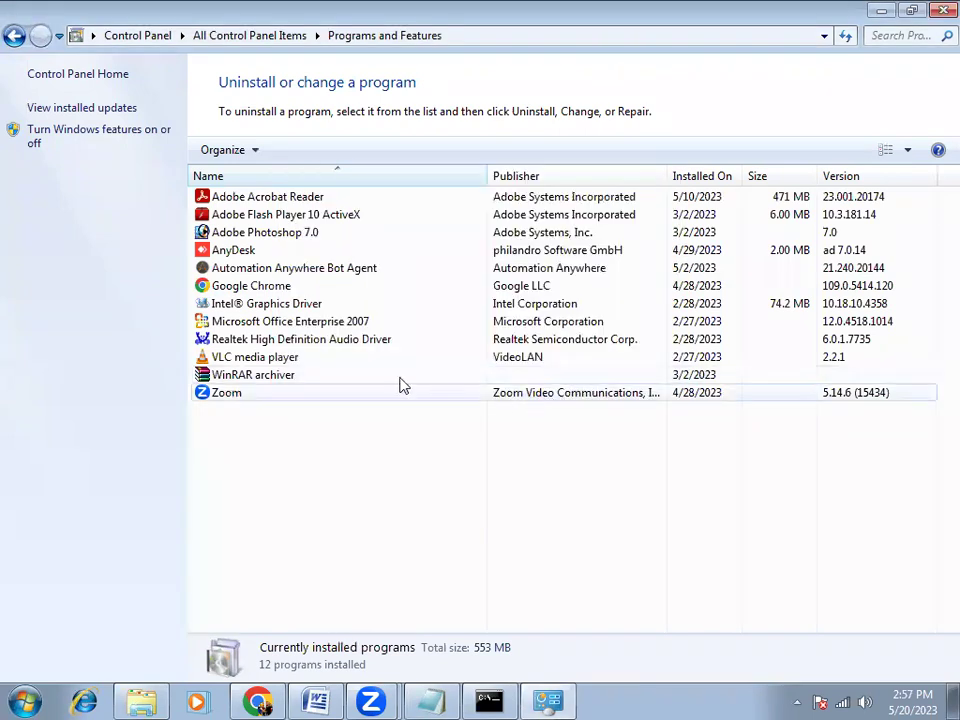
Launch IIS Manager from Administrative Tools and expand HP-PC to its Sites list
click(15, 37)
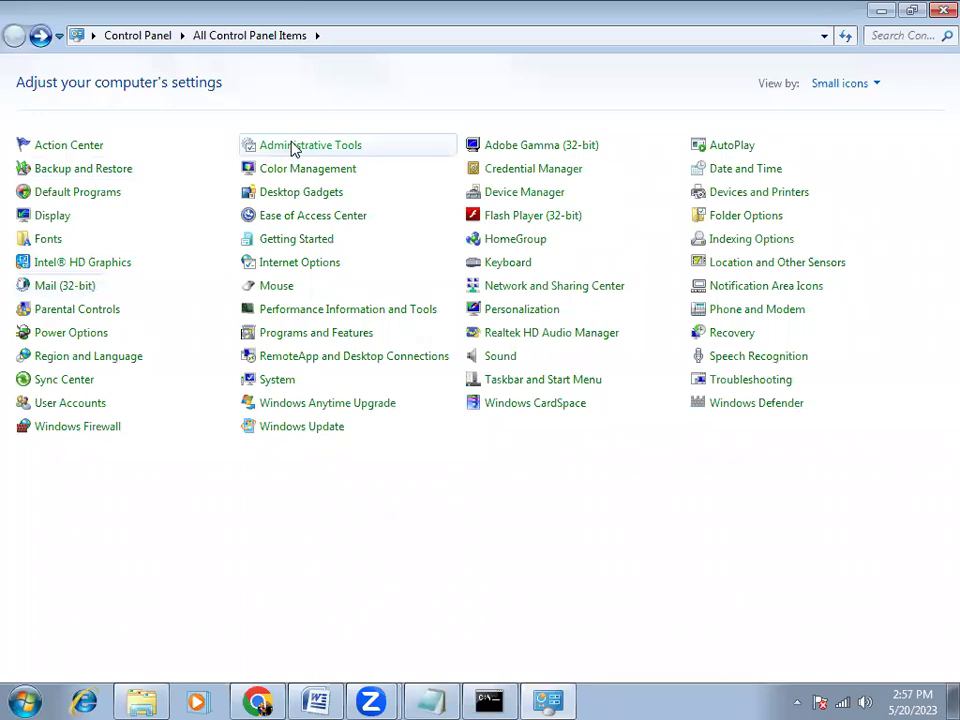
click(293, 146)
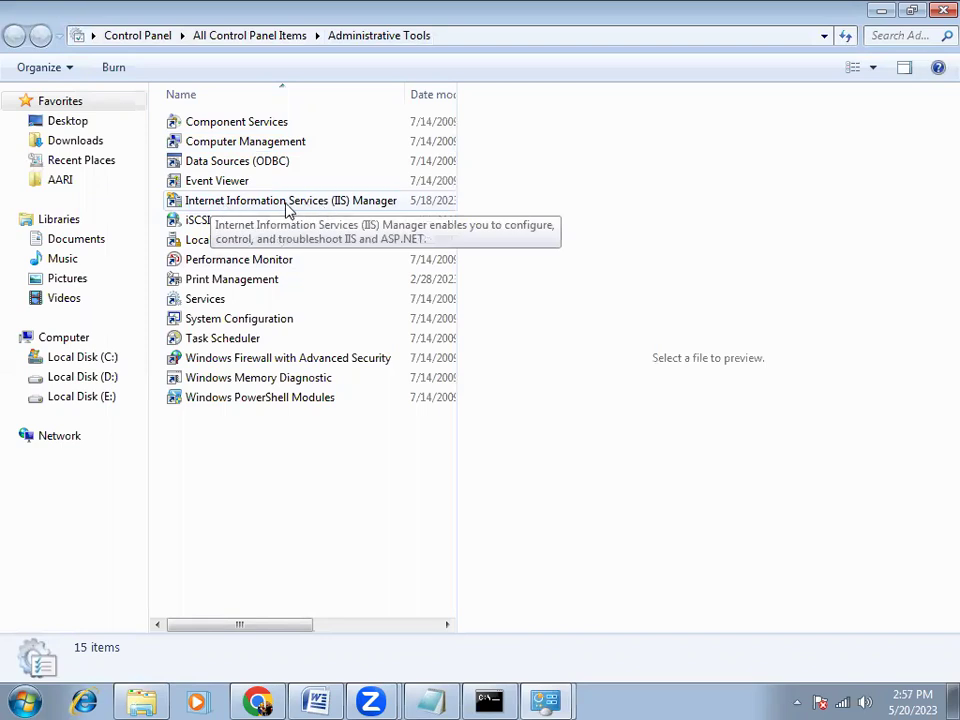
double_click(287, 204)
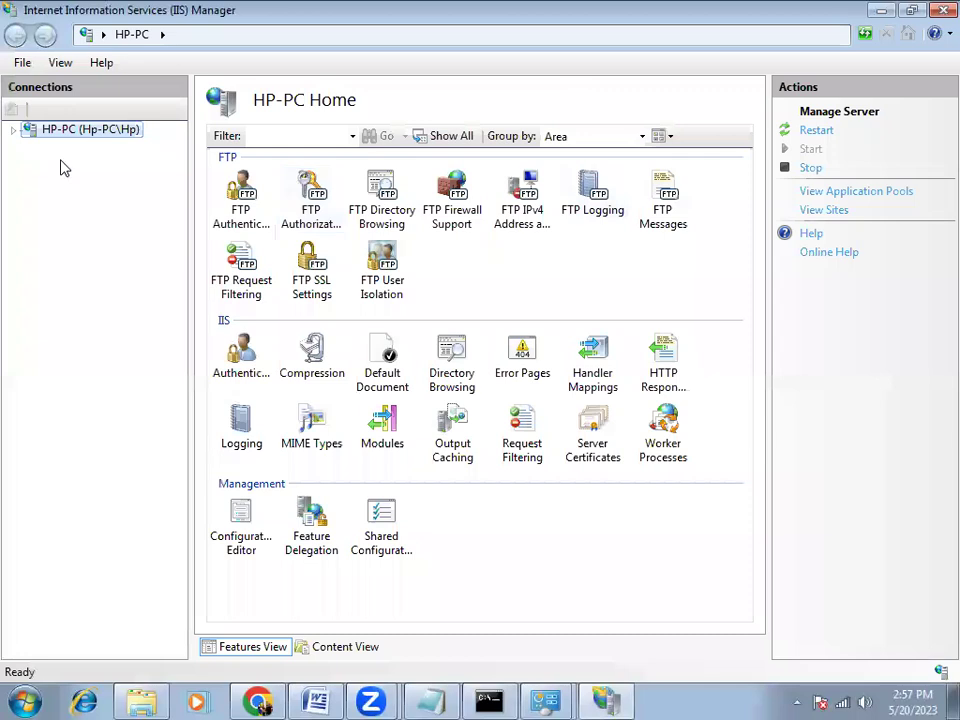
click(14, 130)
click(31, 163)
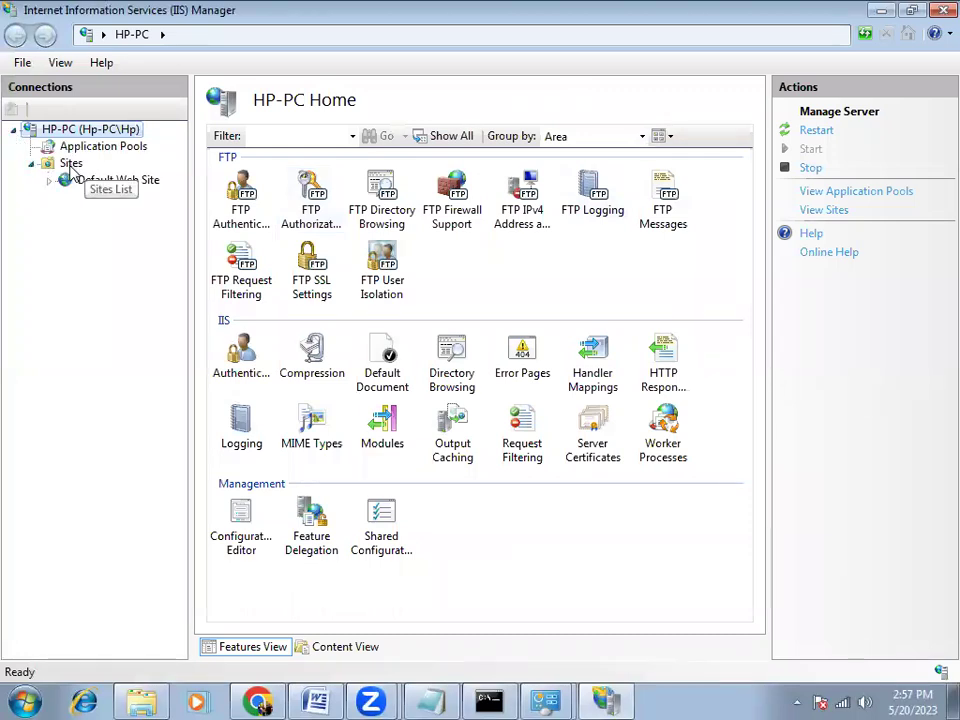
click(70, 164)
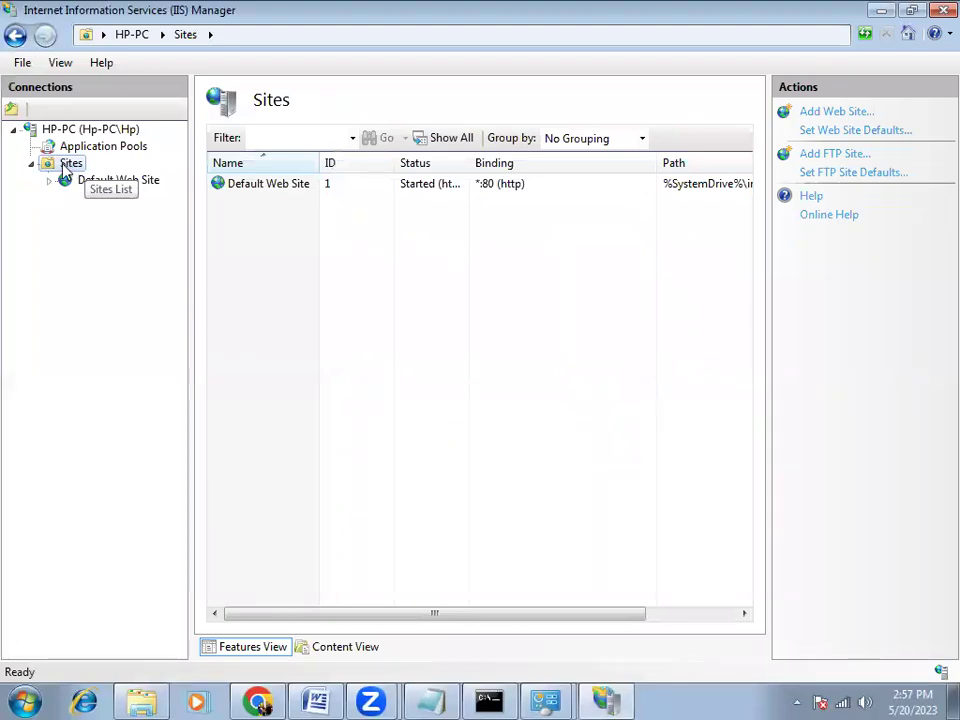
right_click(64, 168)
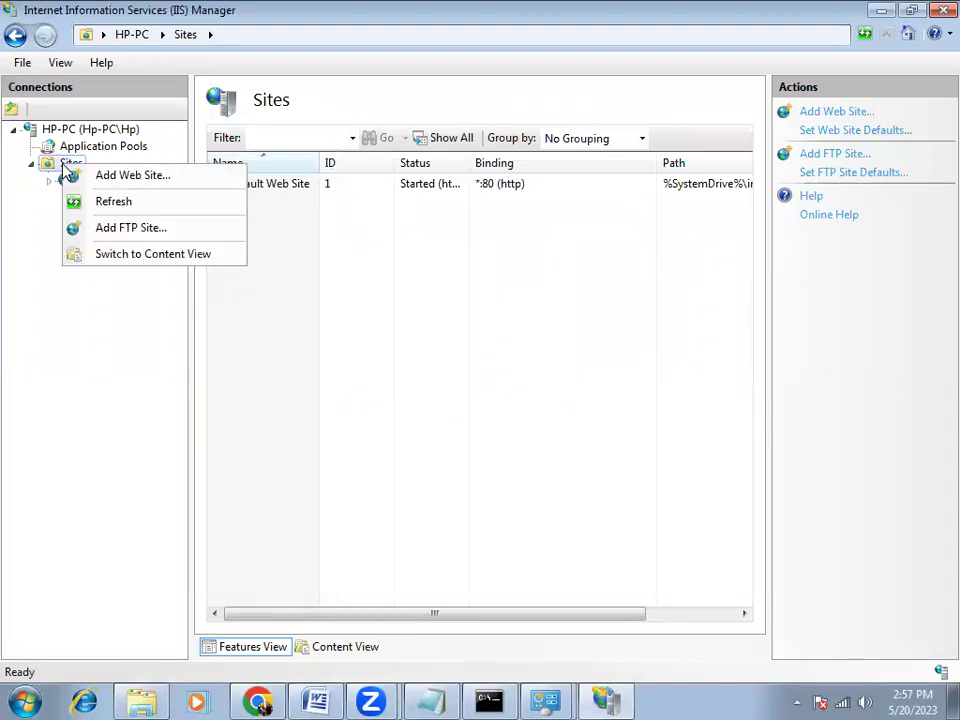
Start the Add FTP Site wizard with physical path C:\Users\Hp\Desktop\ftp_1
click(124, 236)
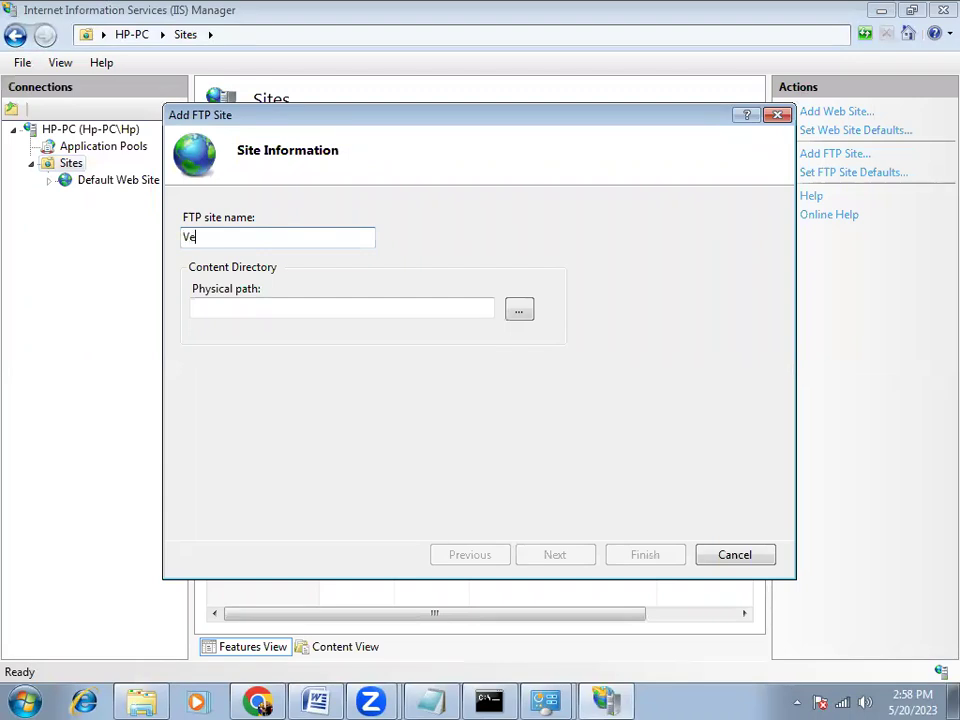
click(515, 312)
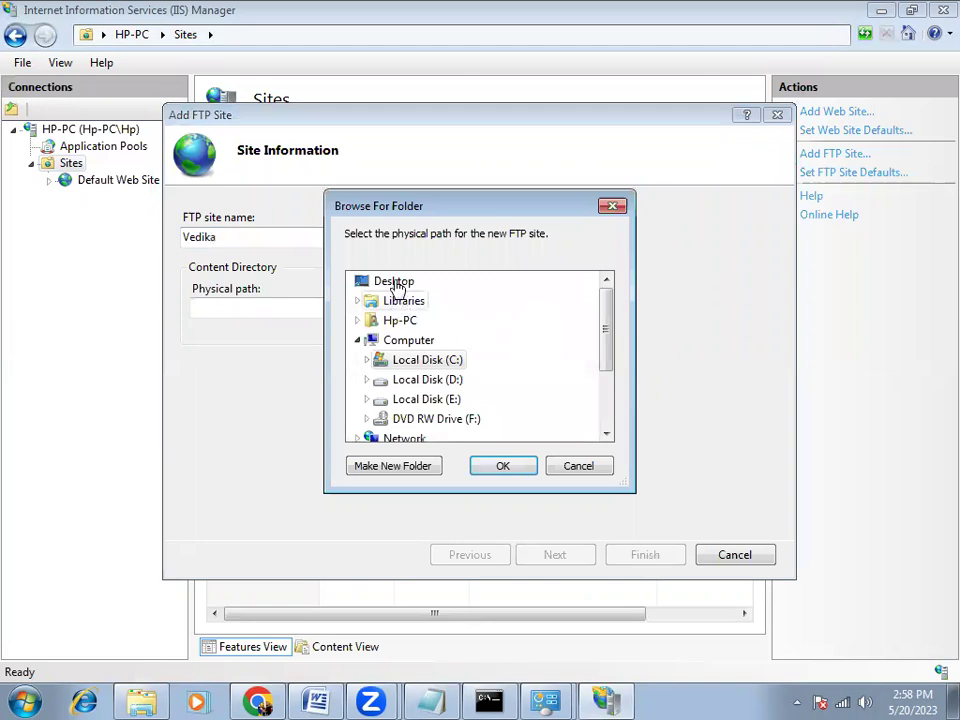
scroll(450, 373, down, 2)
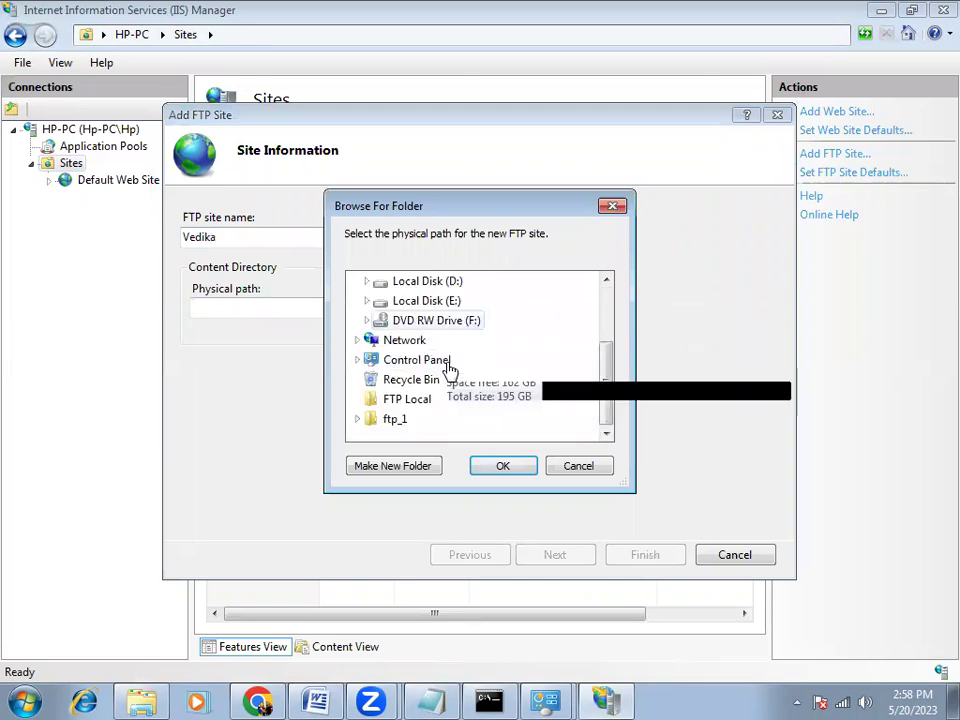
click(393, 422)
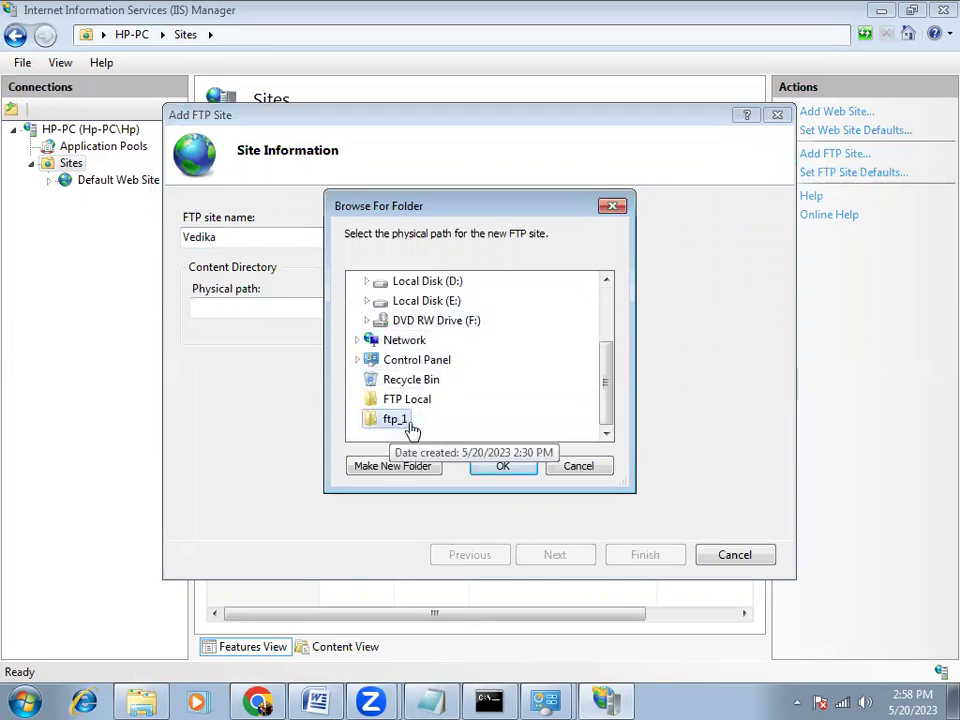
click(502, 467)
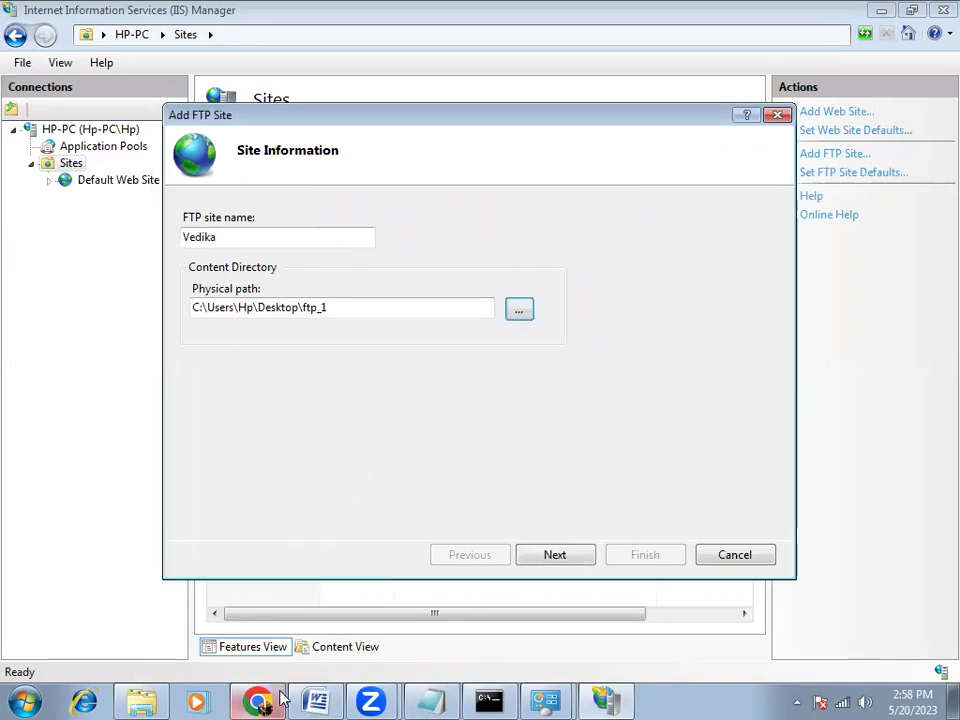
Scroll the Word FTP setup guide down to its Add FTP Site screenshot
click(316, 700)
scroll(277, 449, up, 20)
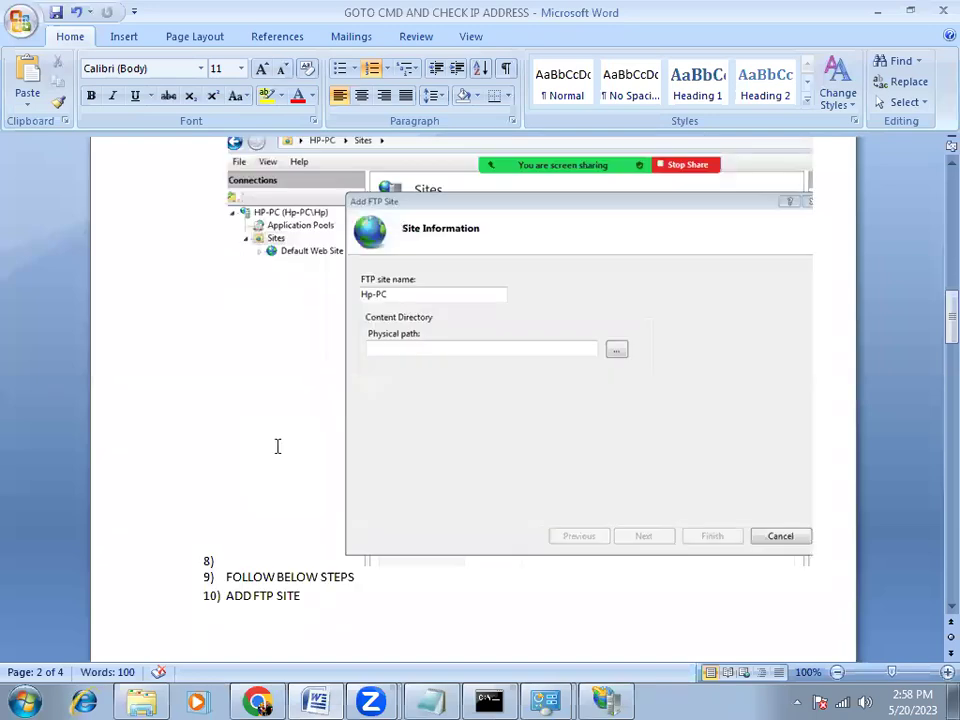
scroll(277, 449, up, 1)
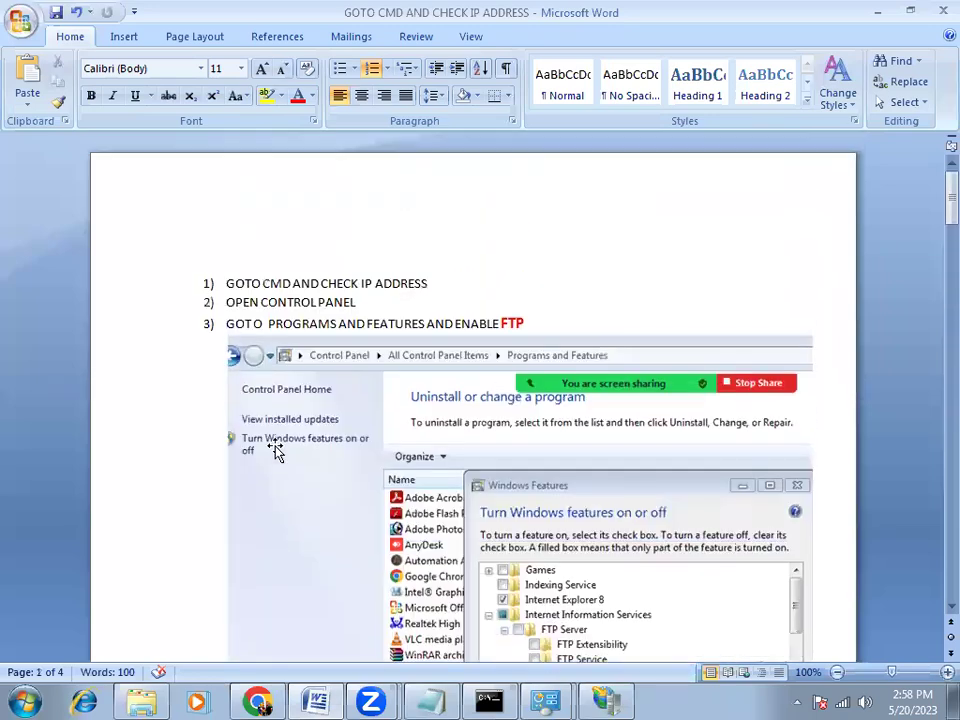
click(424, 323)
scroll(508, 240, down, 4)
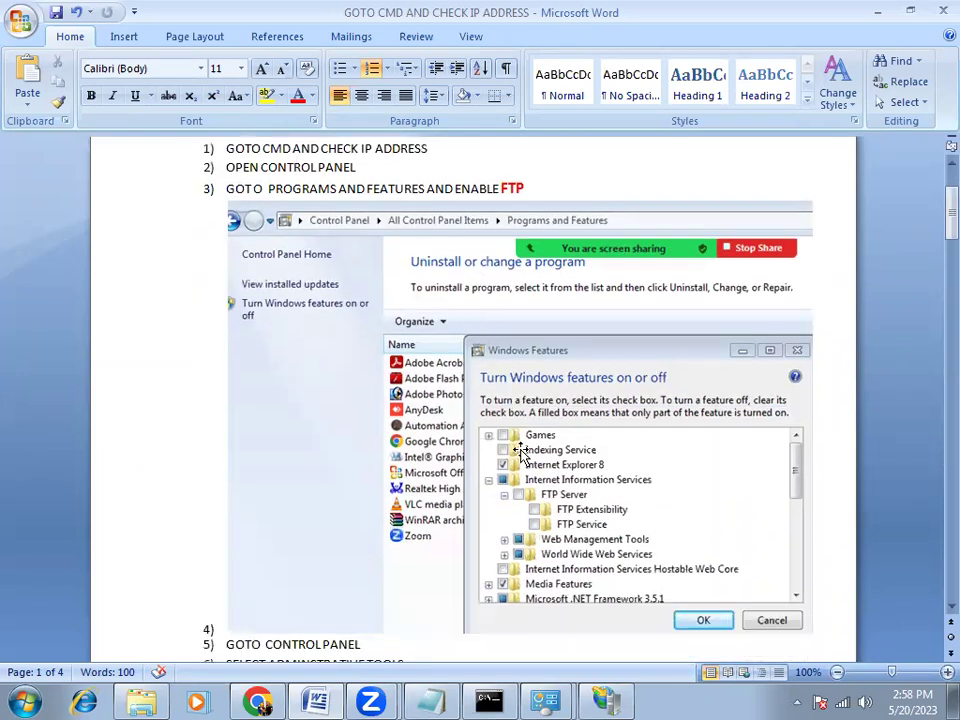
scroll(384, 517, down, 2)
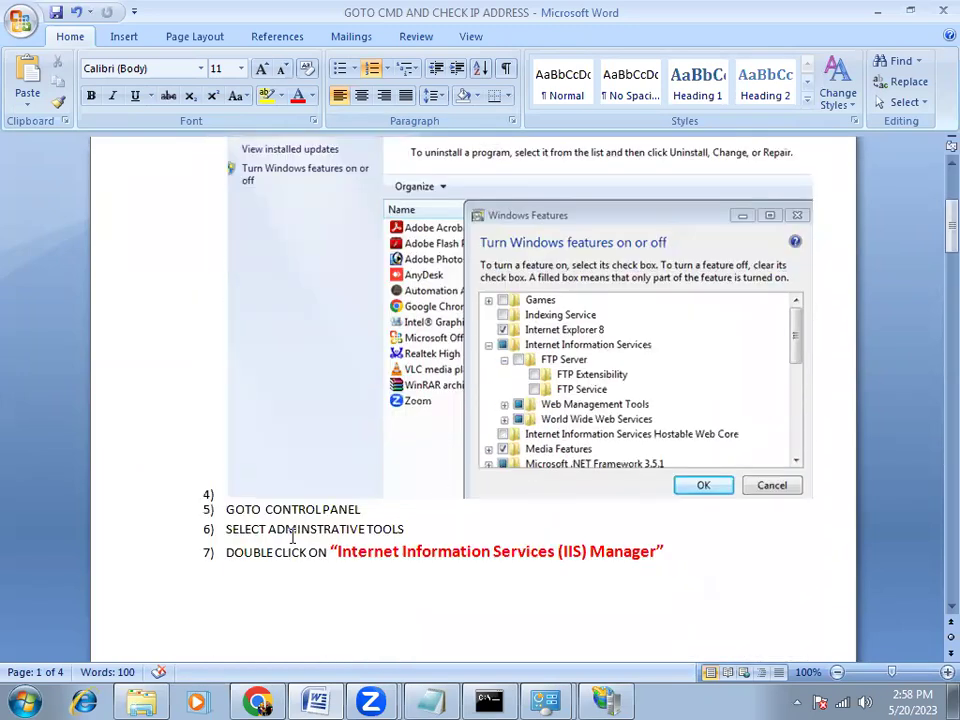
scroll(380, 548, down, 2)
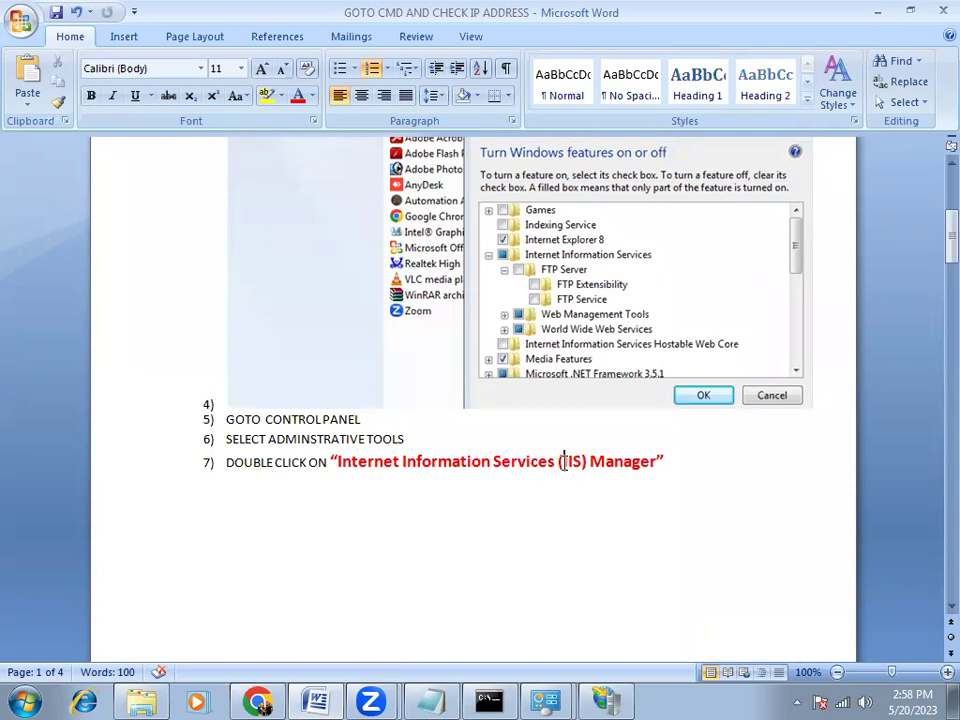
scroll(563, 461, down, 12)
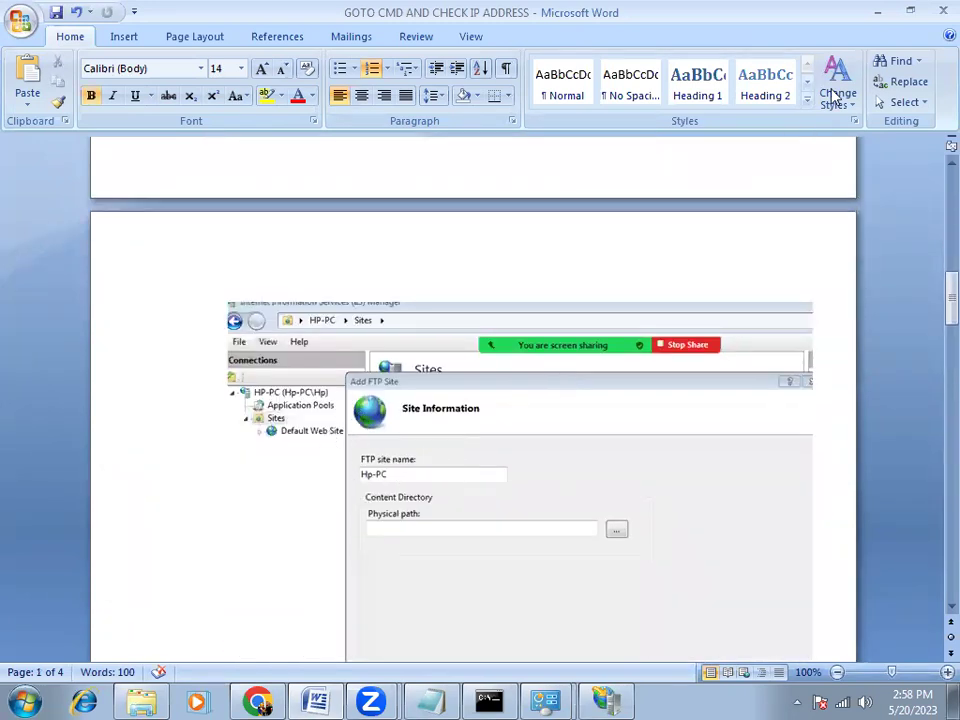
Replace the wizard's FTP site name with 'Hp-PC' and continue to the binding page
key(alt+Tab)
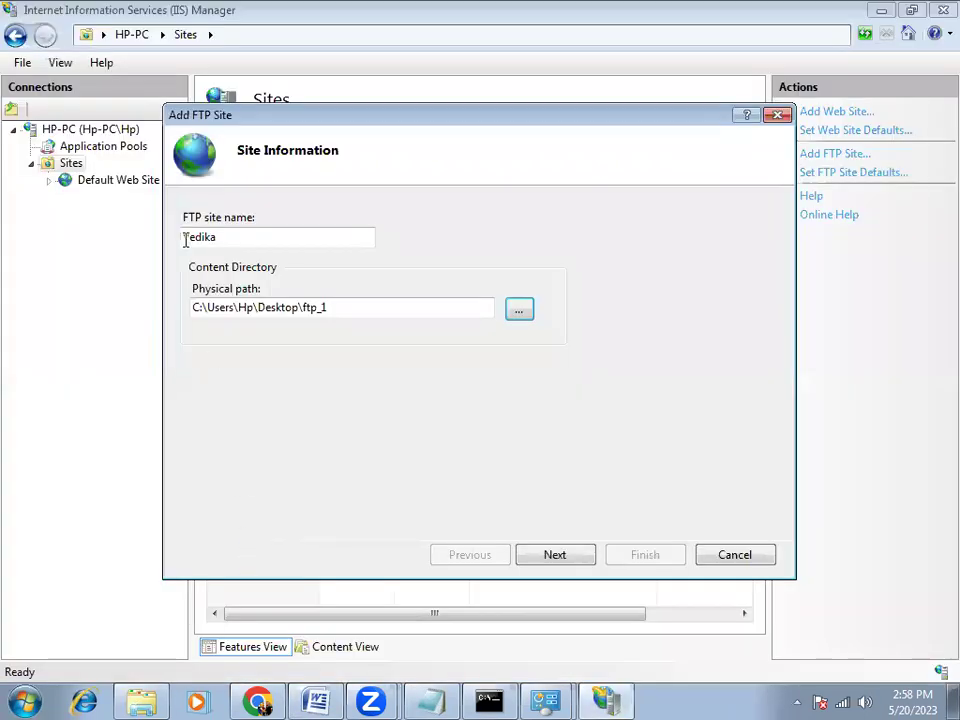
click(25, 700)
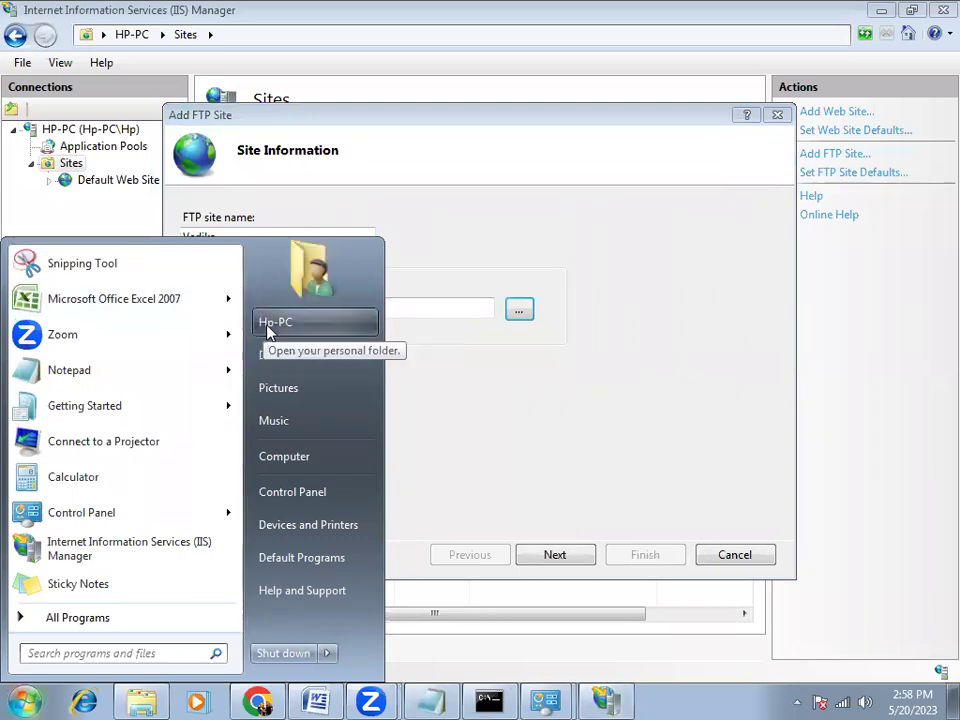
key(Escape)
key(BackSpace)
key(BackSpace)
key(BackSpace)
key(BackSpace)
key(BackSpace)
key(BackSpace)
key(ctrl+z)
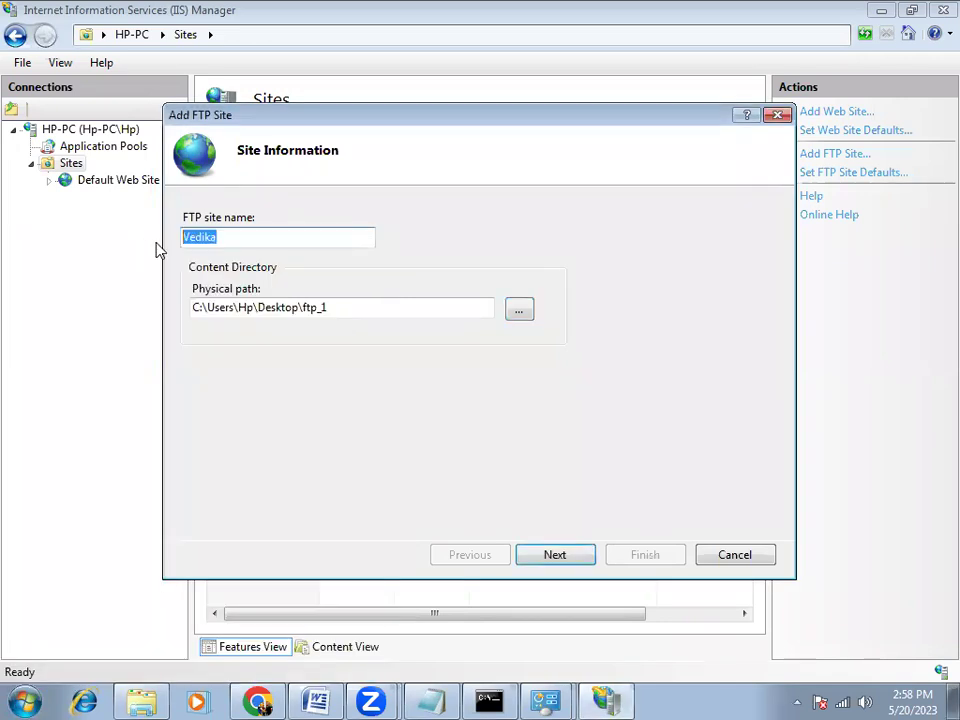
text(Hp-PC)
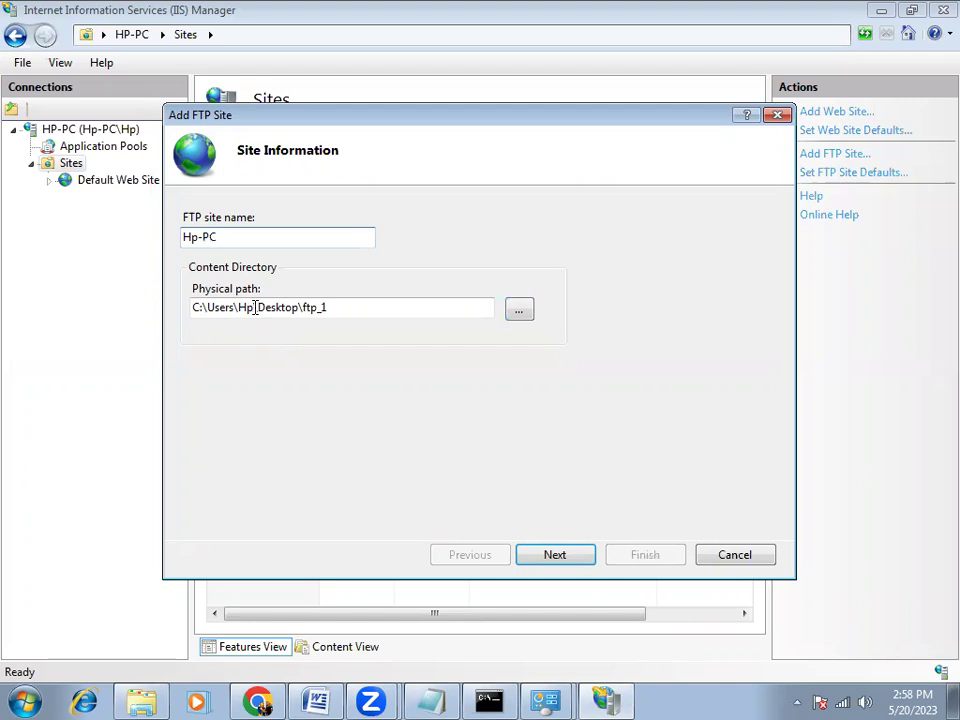
click(555, 556)
Bind the FTP site to 192.168.1.10 on port 21 with No SSL
click(222, 254)
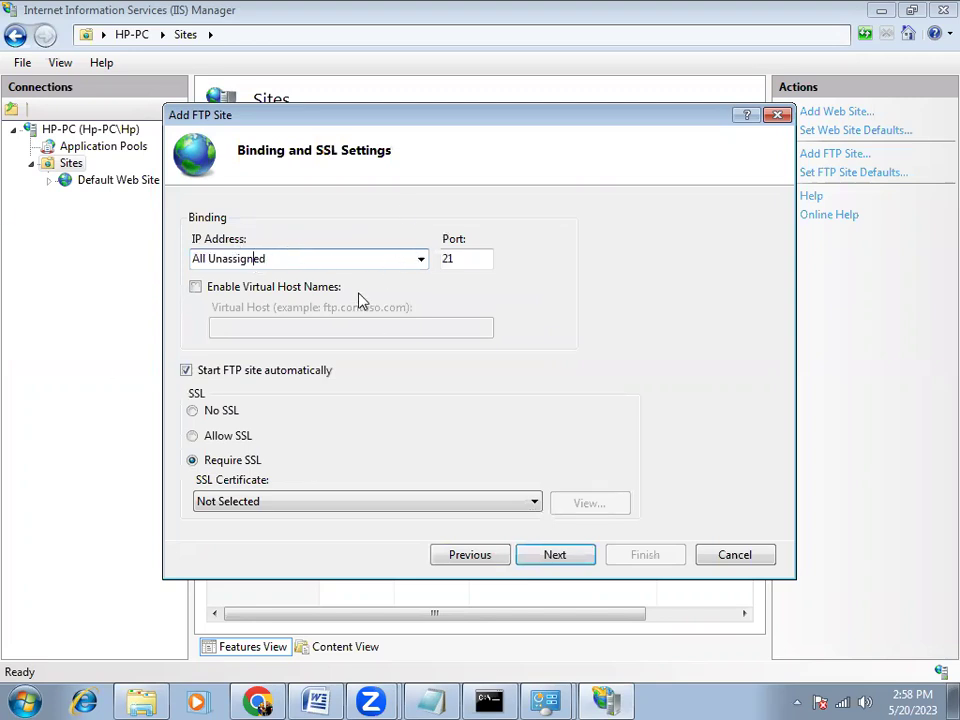
click(421, 259)
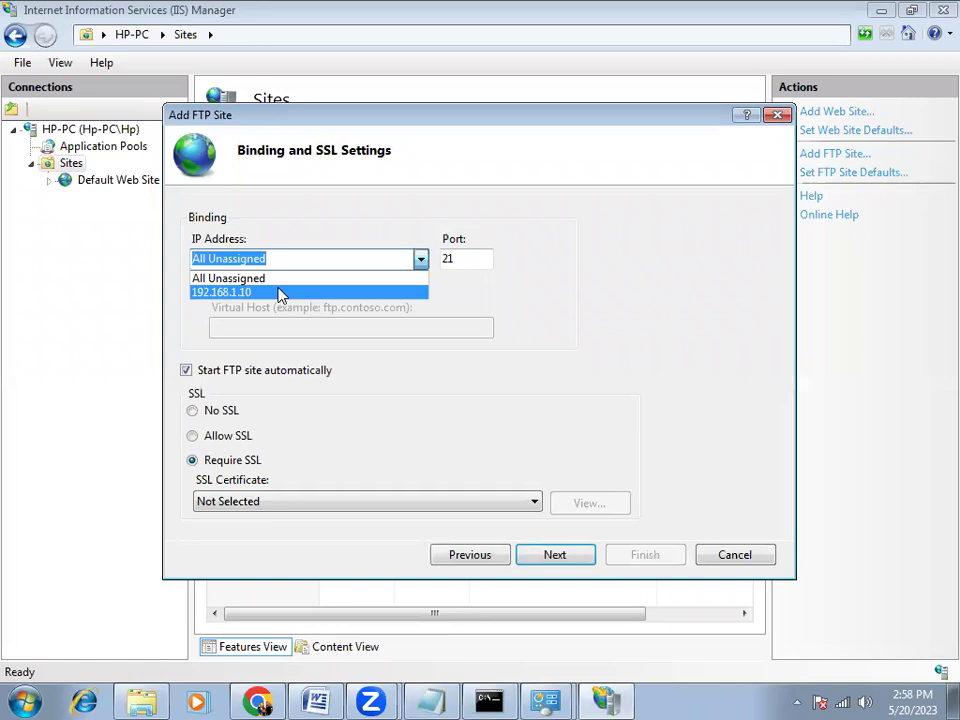
click(282, 294)
click(489, 700)
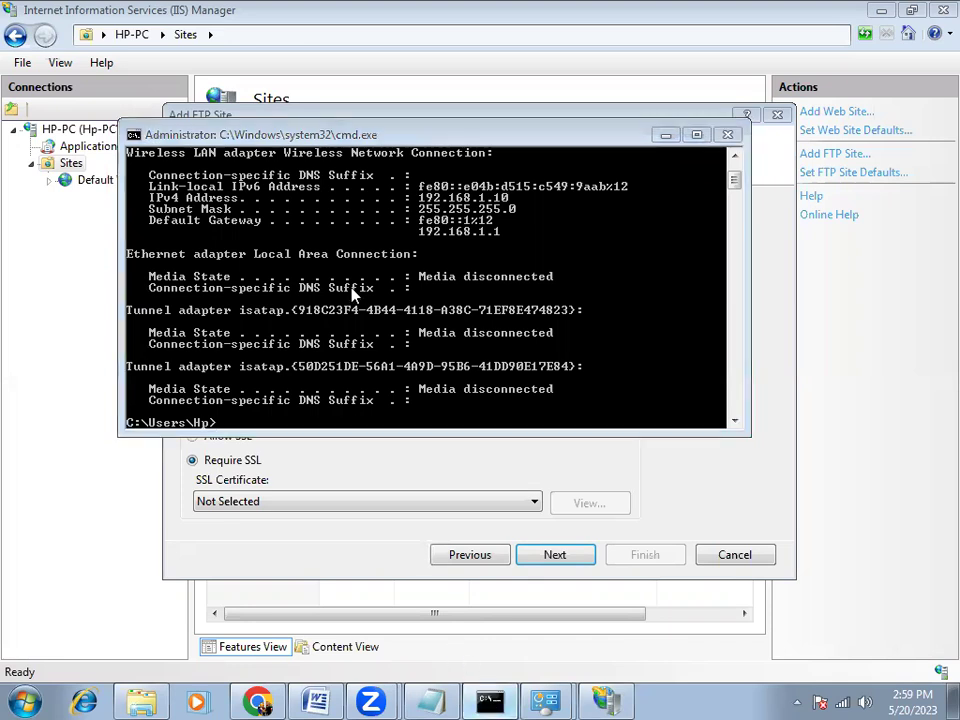
key(alt+Tab)
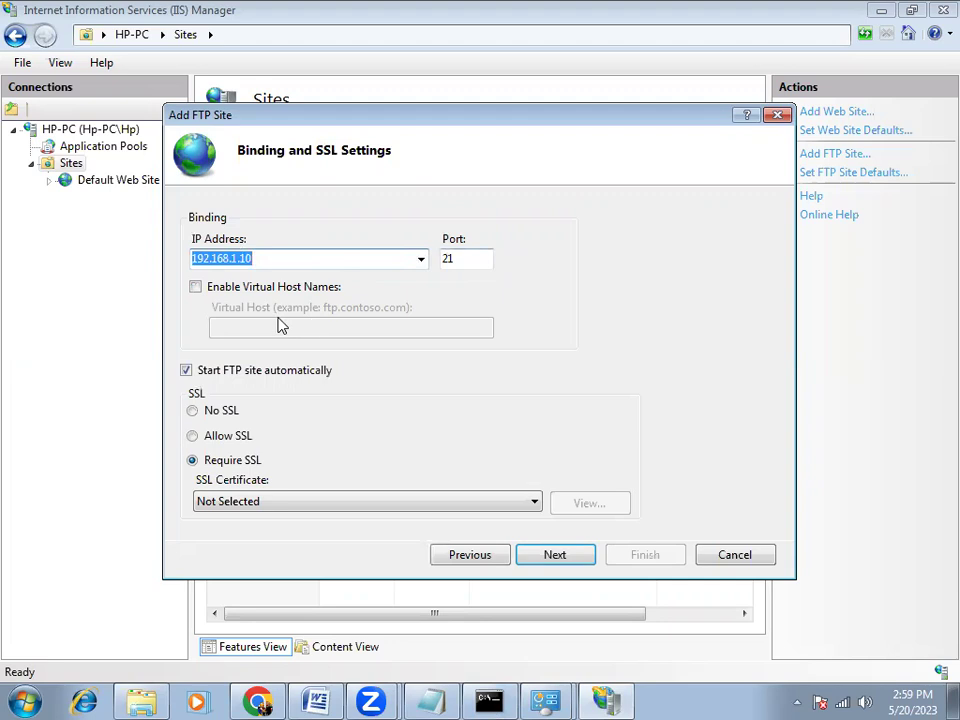
click(215, 412)
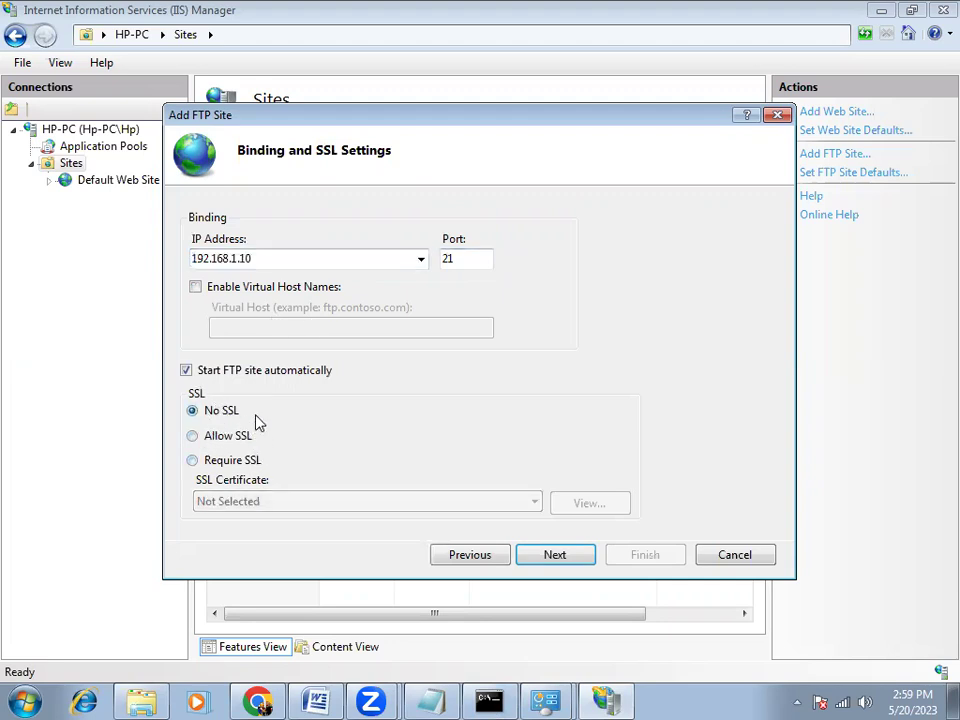
click(555, 562)
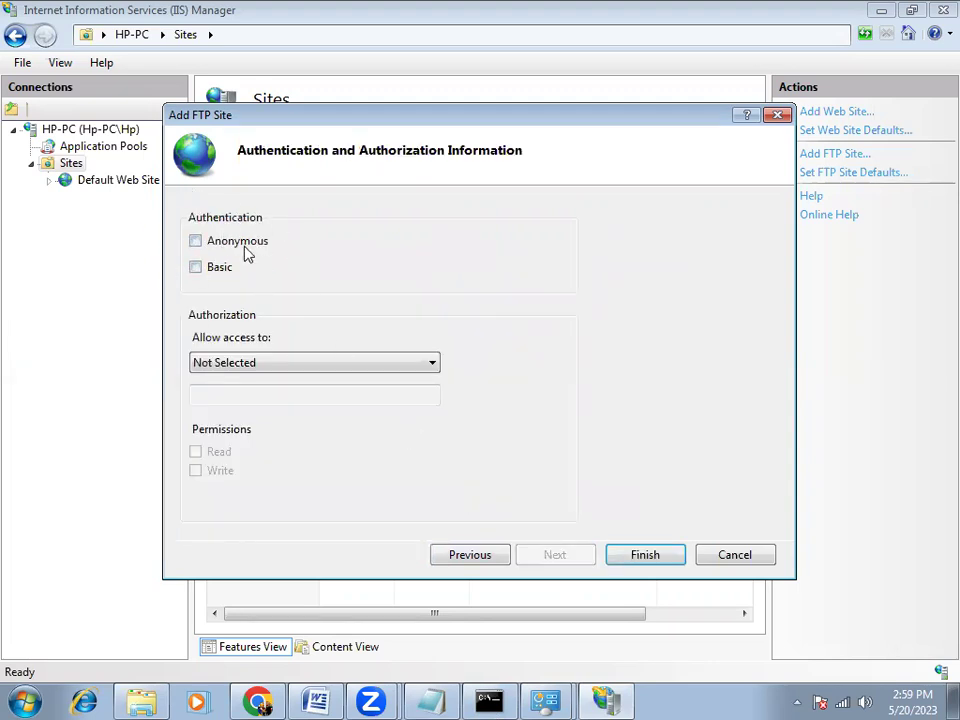
Turn on Basic authentication and limit access to Specified users
click(204, 268)
click(252, 364)
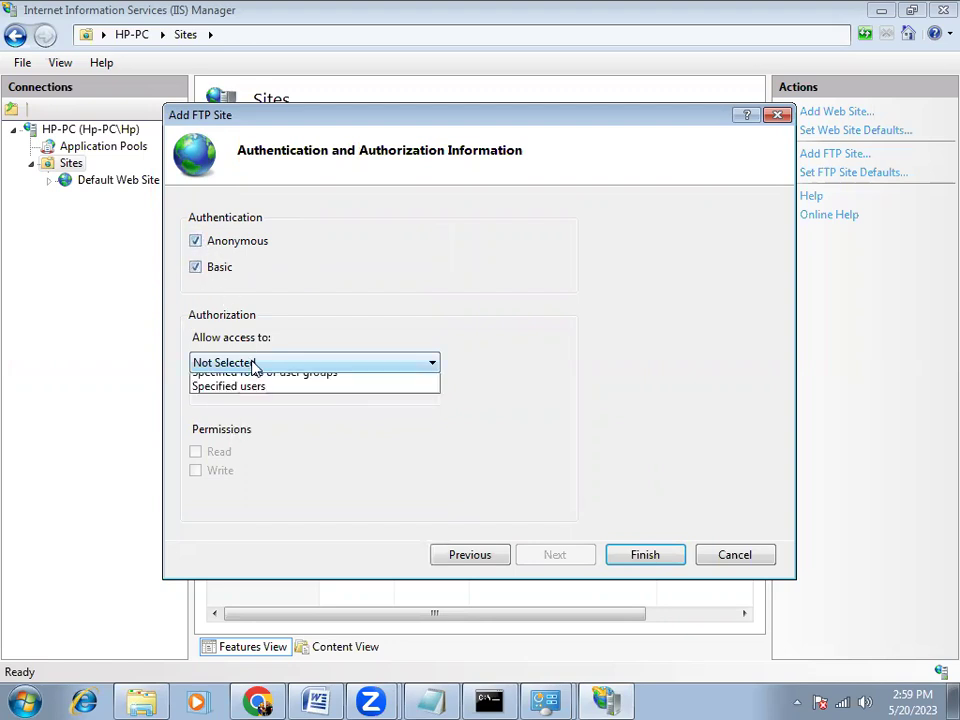
click(253, 439)
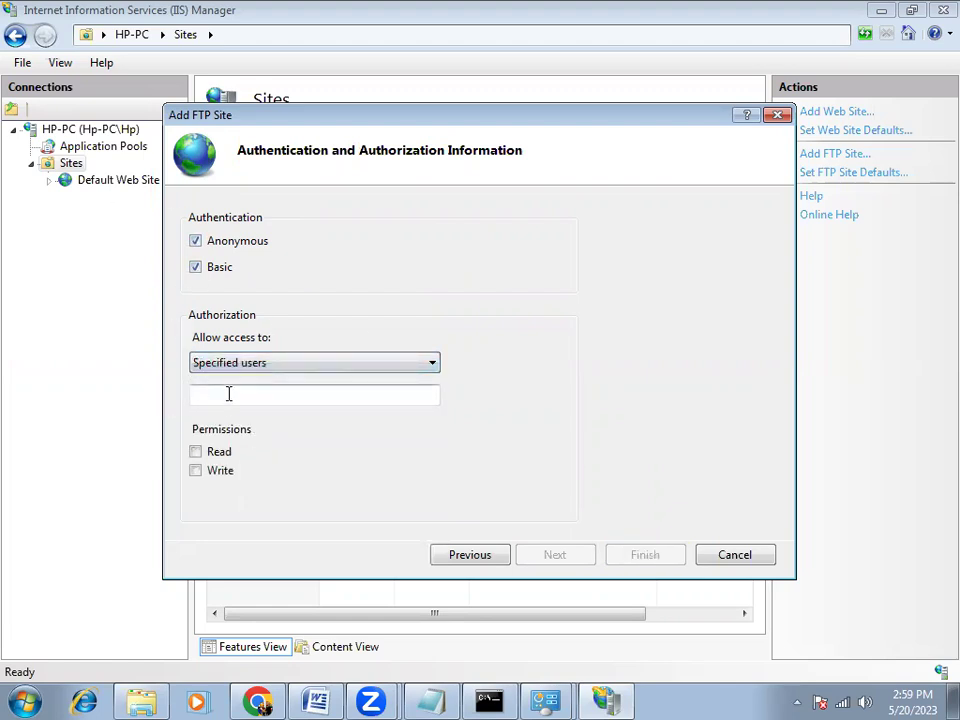
click(199, 366)
click(203, 368)
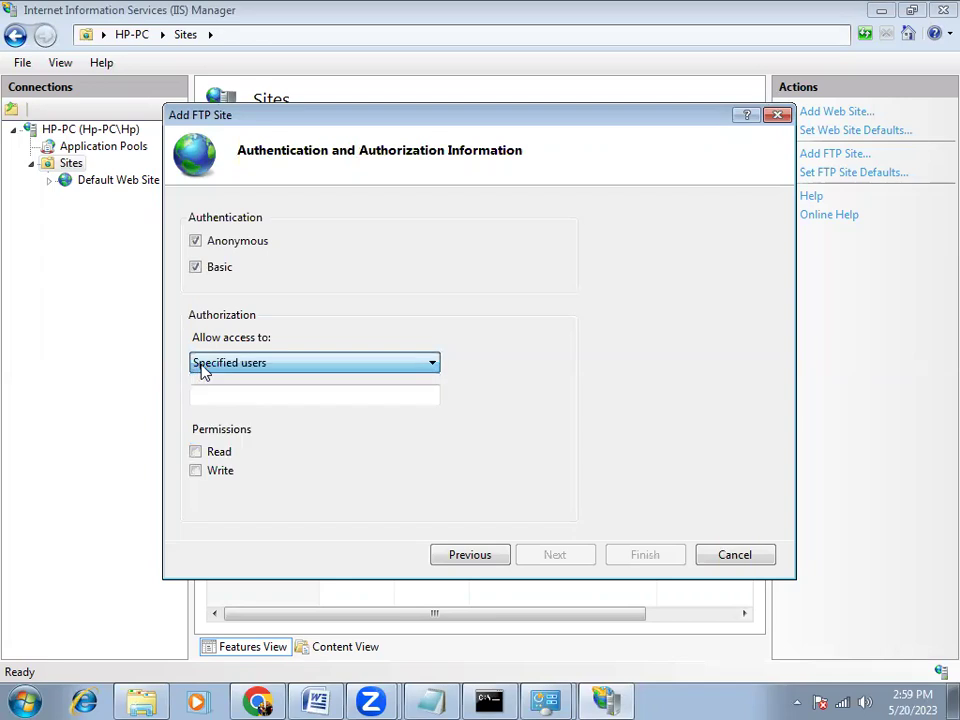
click(240, 393)
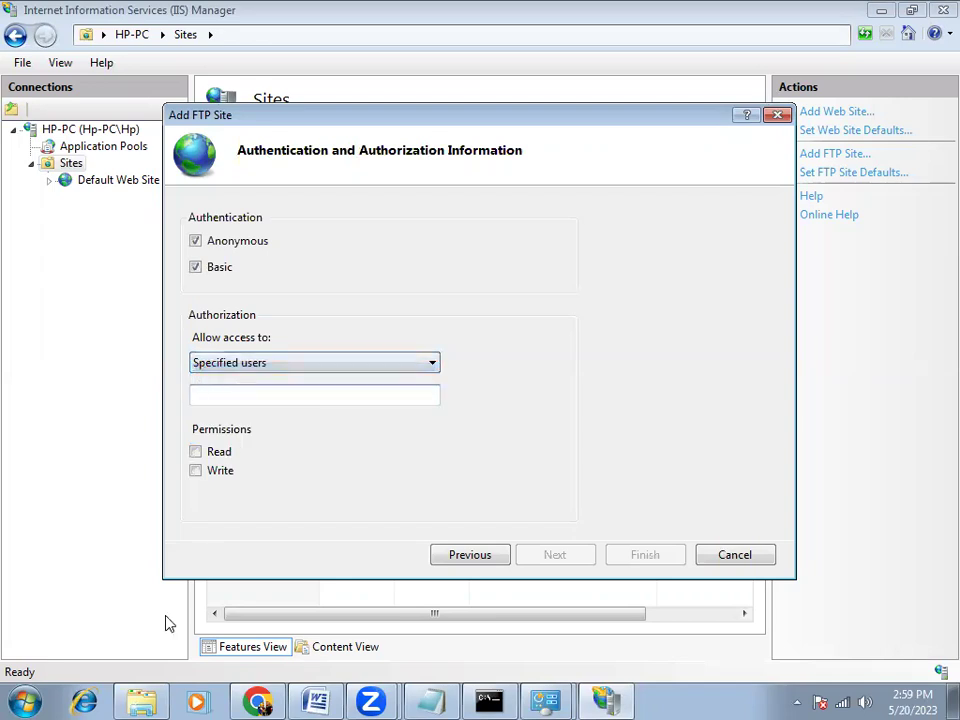
click(22, 702)
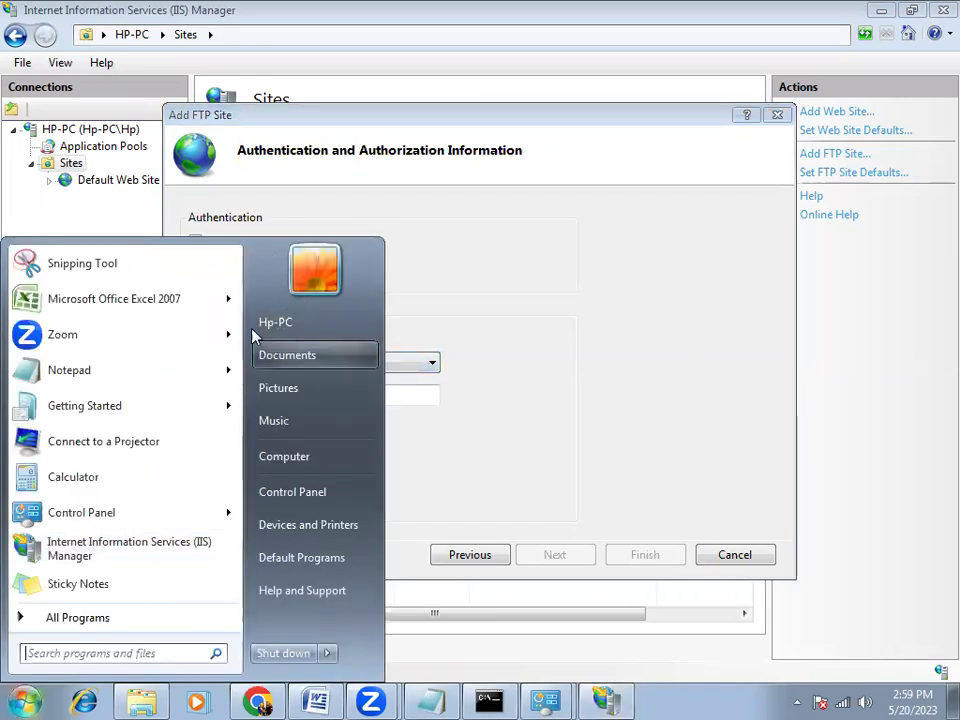
click(418, 428)
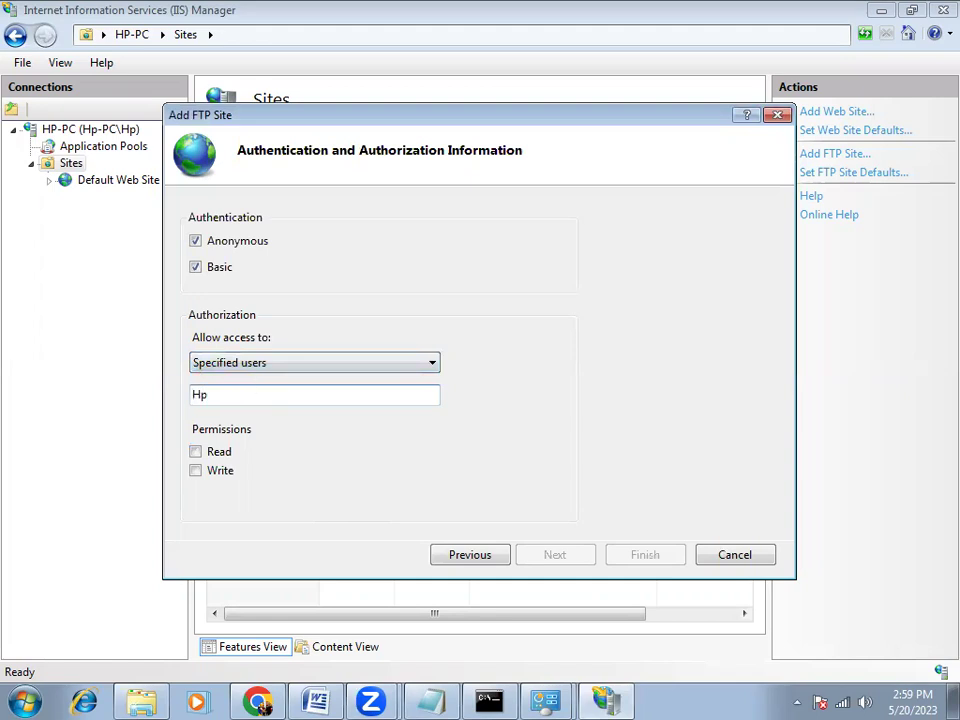
Give the specified user Read and Write permissions and finish the Hp-PC site
click(196, 452)
click(196, 470)
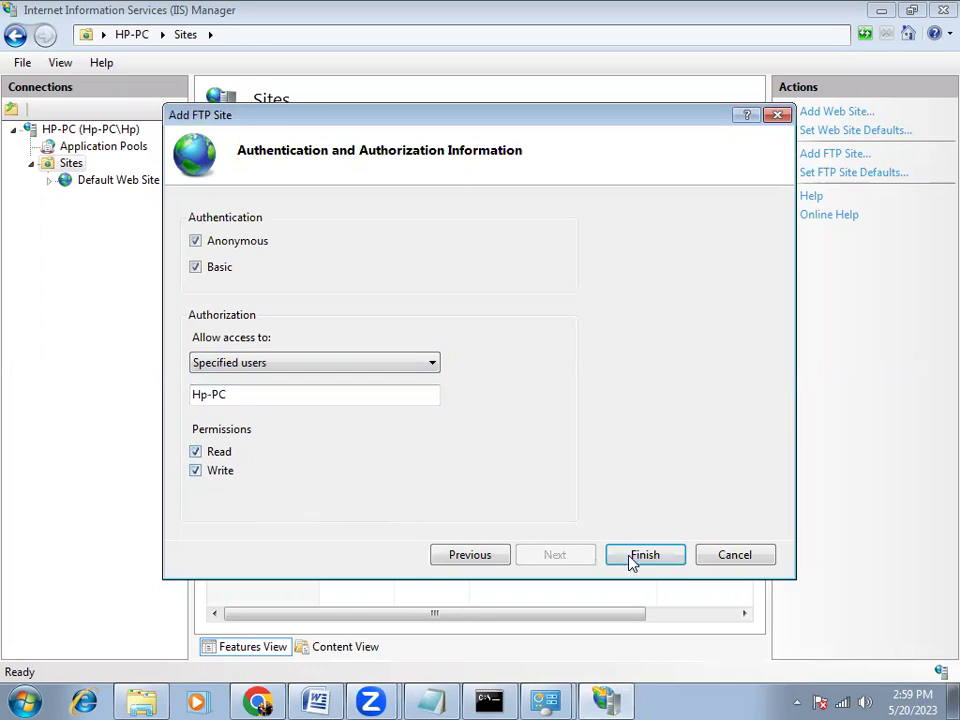
click(636, 560)
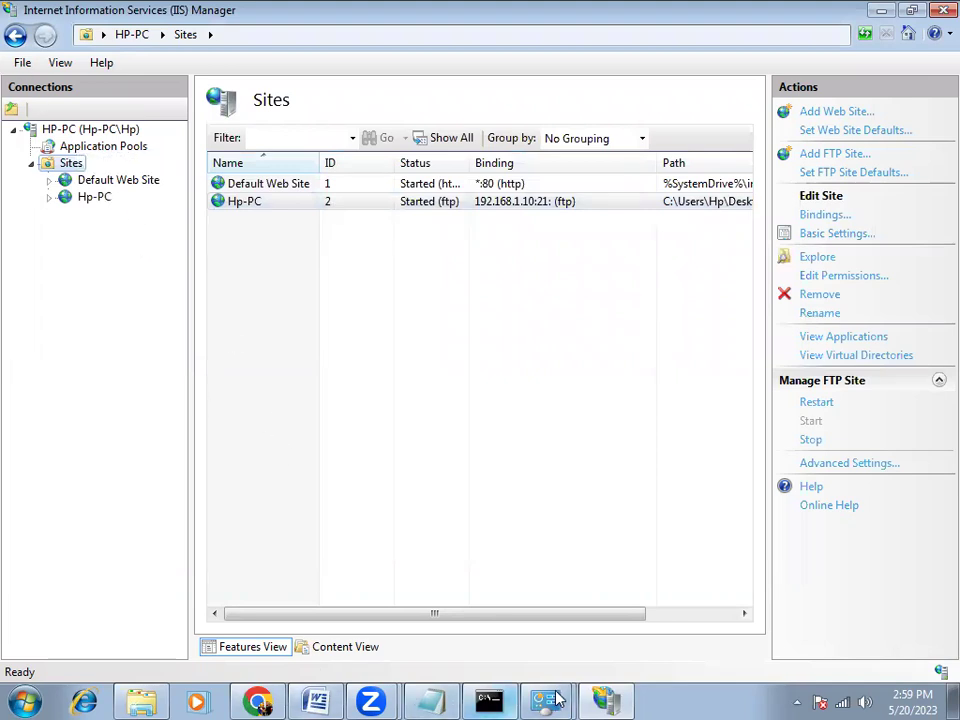
Allow FTP Server through Windows Firewall on both Public and Home/Work (Private) networks
mouse_move(432, 700)
click(503, 628)
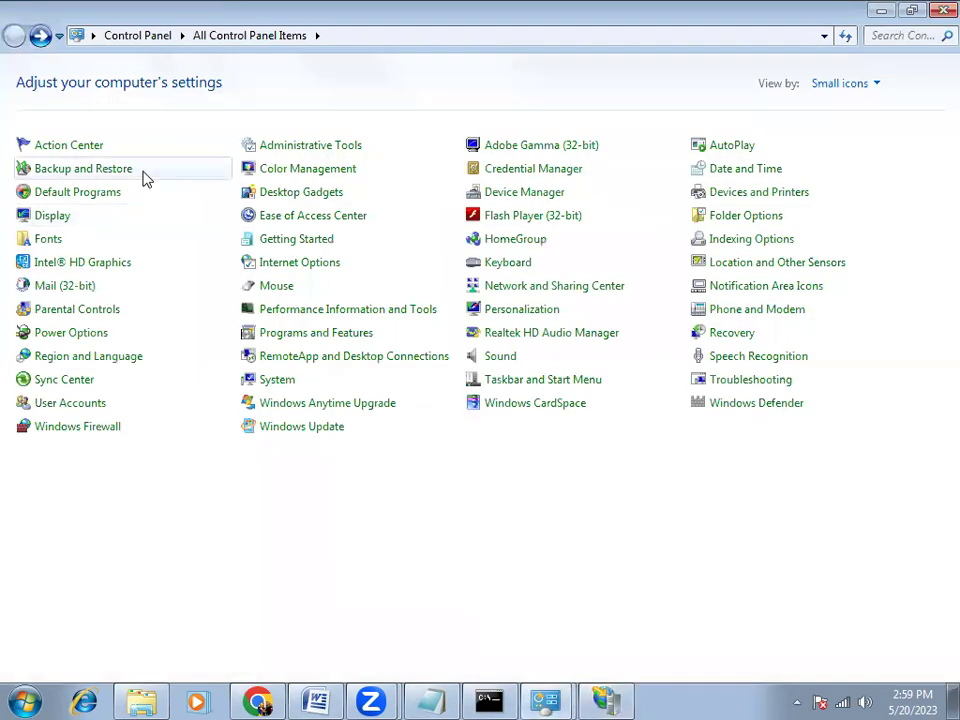
click(88, 428)
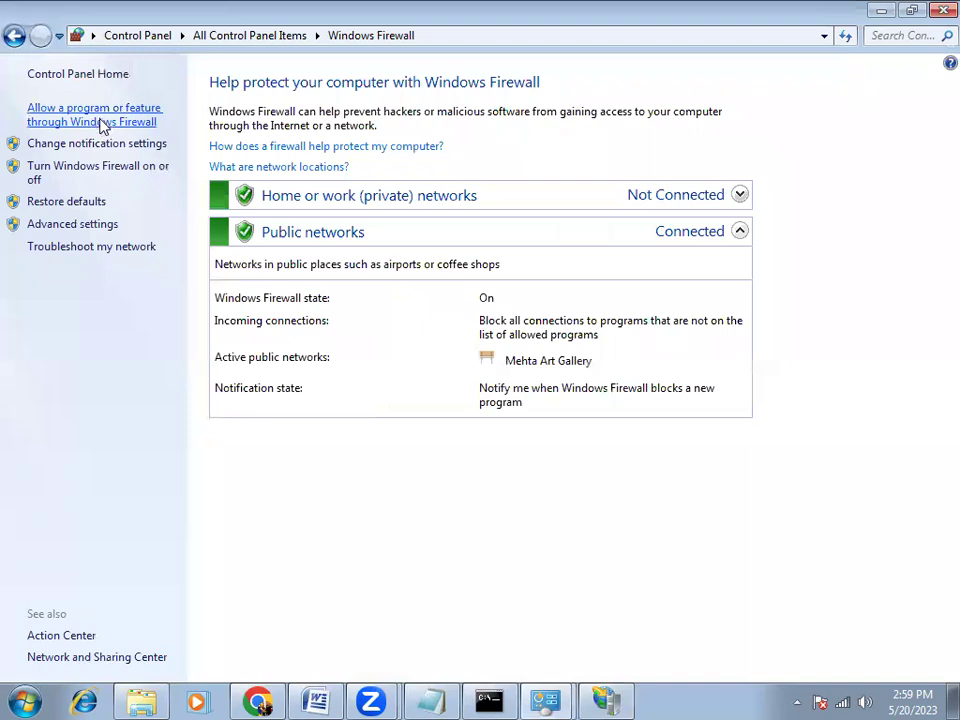
click(101, 122)
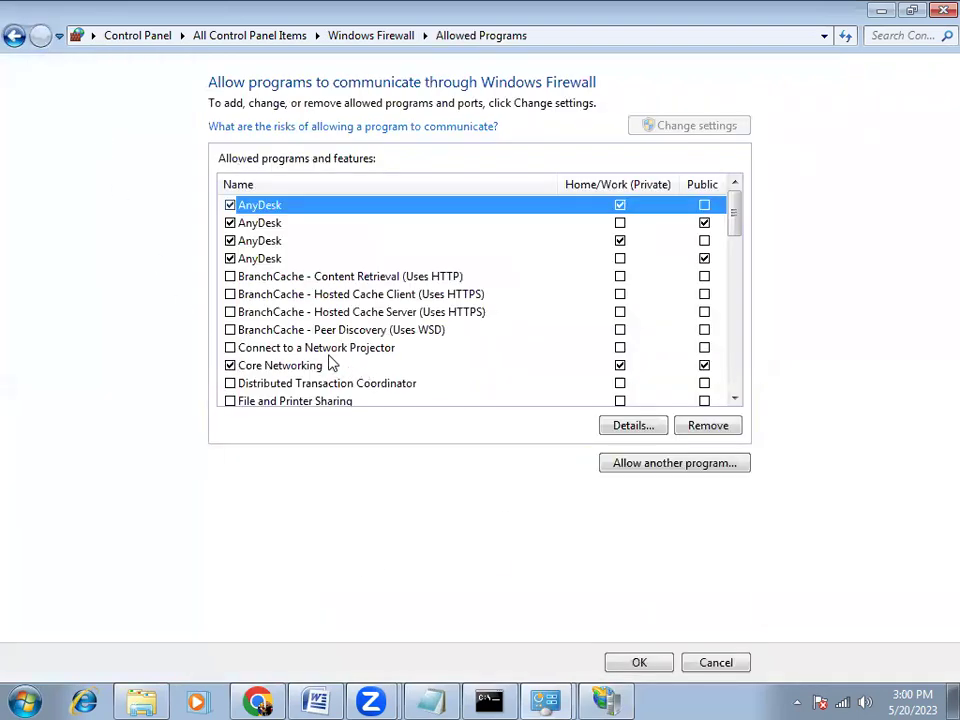
scroll(333, 365, down, 1)
click(230, 365)
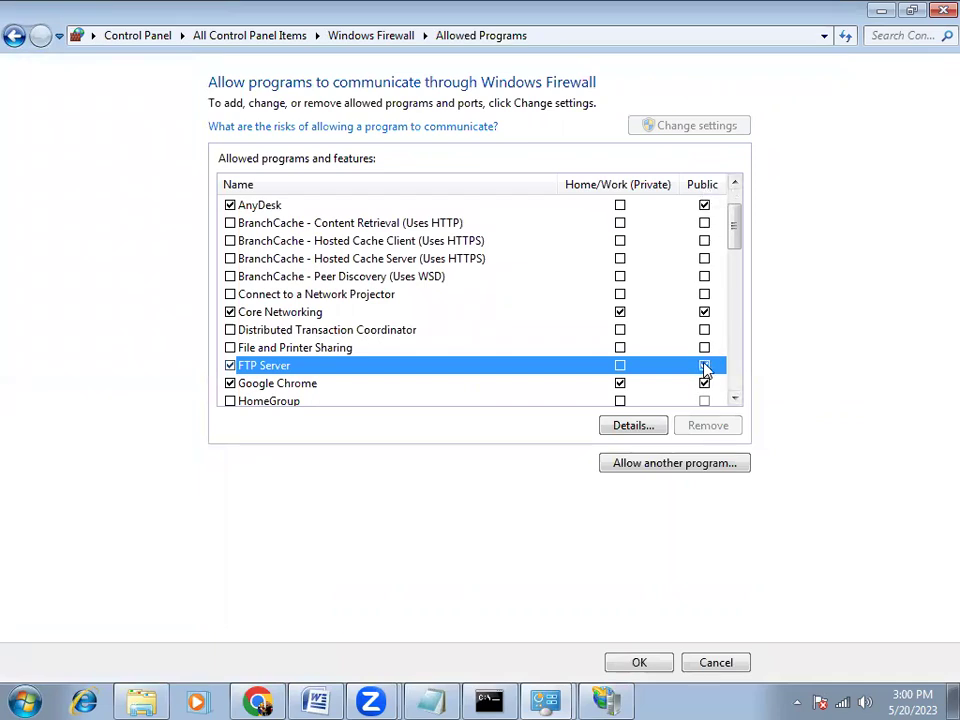
click(620, 366)
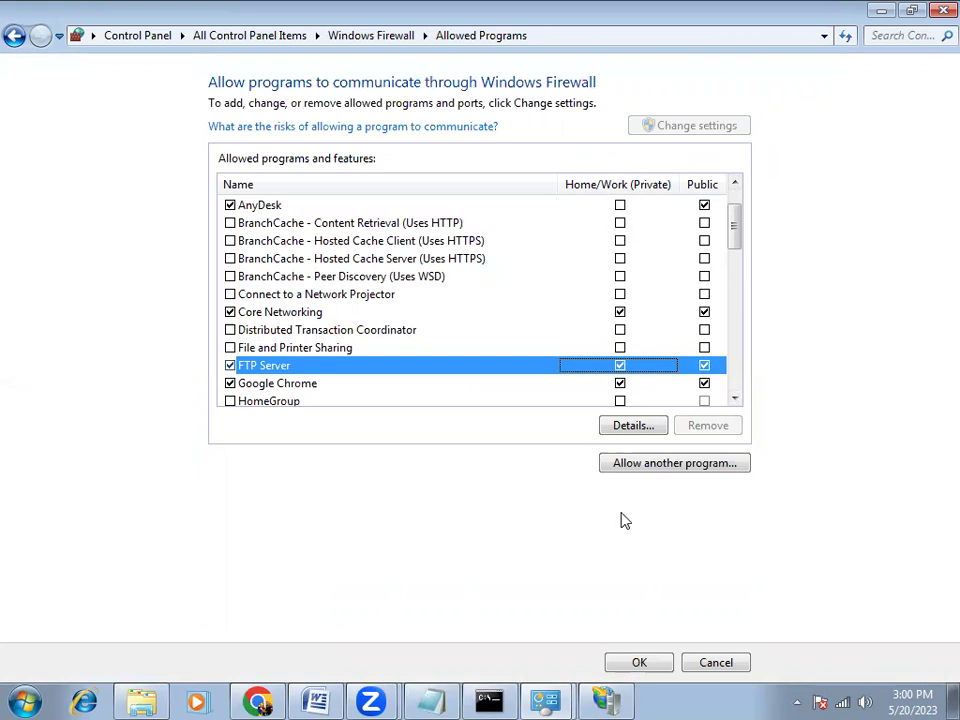
click(639, 664)
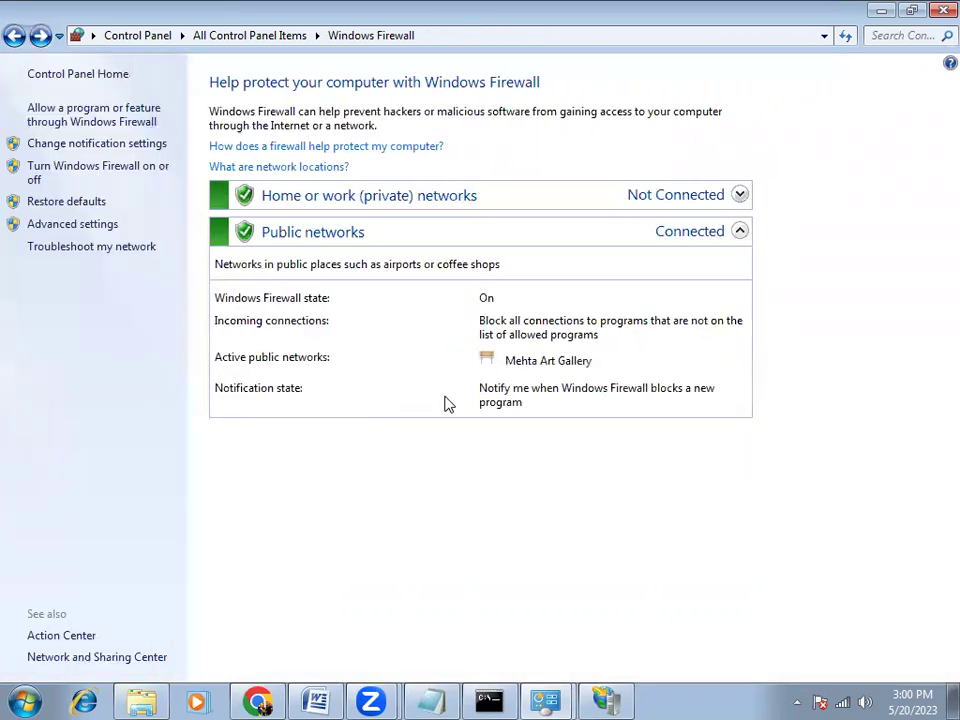
click(315, 700)
Scroll the FTP setup guide down to the final steps on authorization rules, folder security and browser login
scroll(497, 487, down, 15)
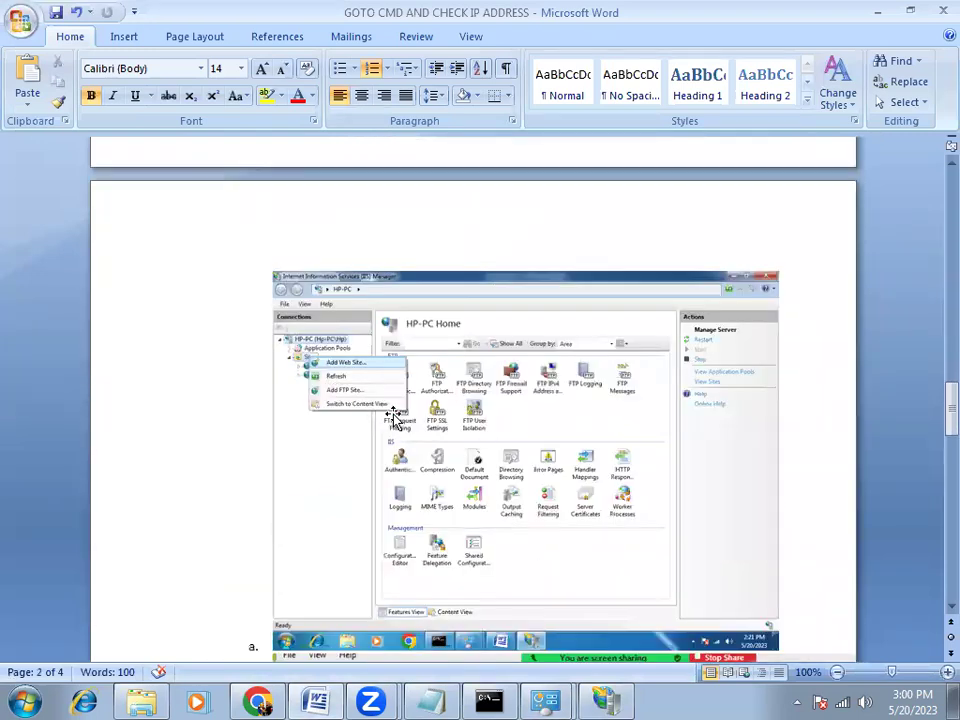
scroll(400, 418, down, 8)
scroll(385, 405, down, 1)
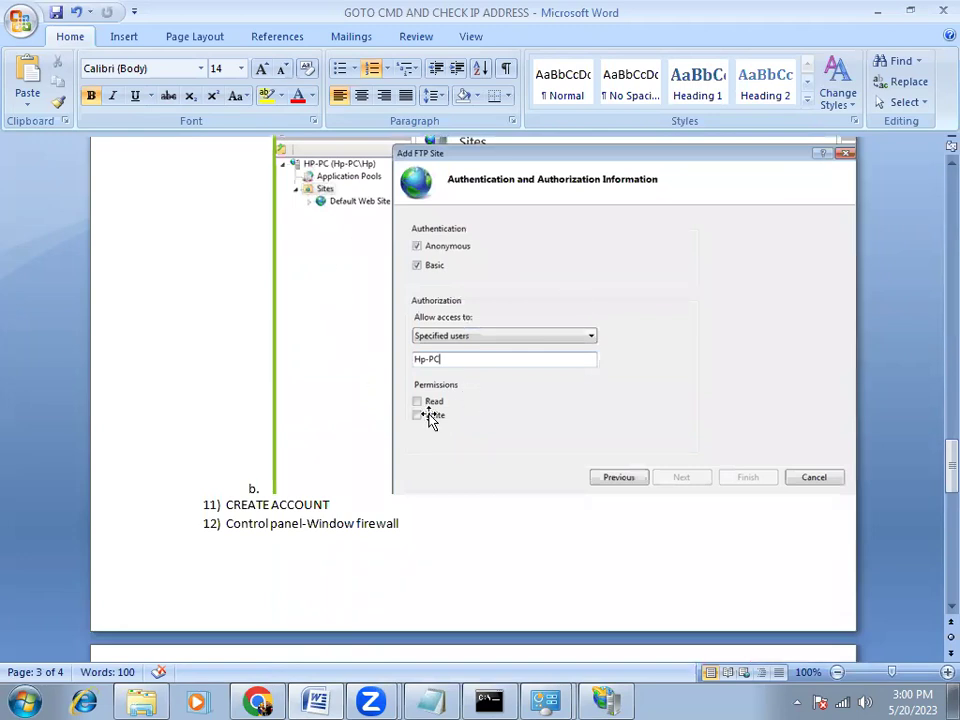
scroll(428, 415, down, 5)
scroll(428, 415, down, 5)
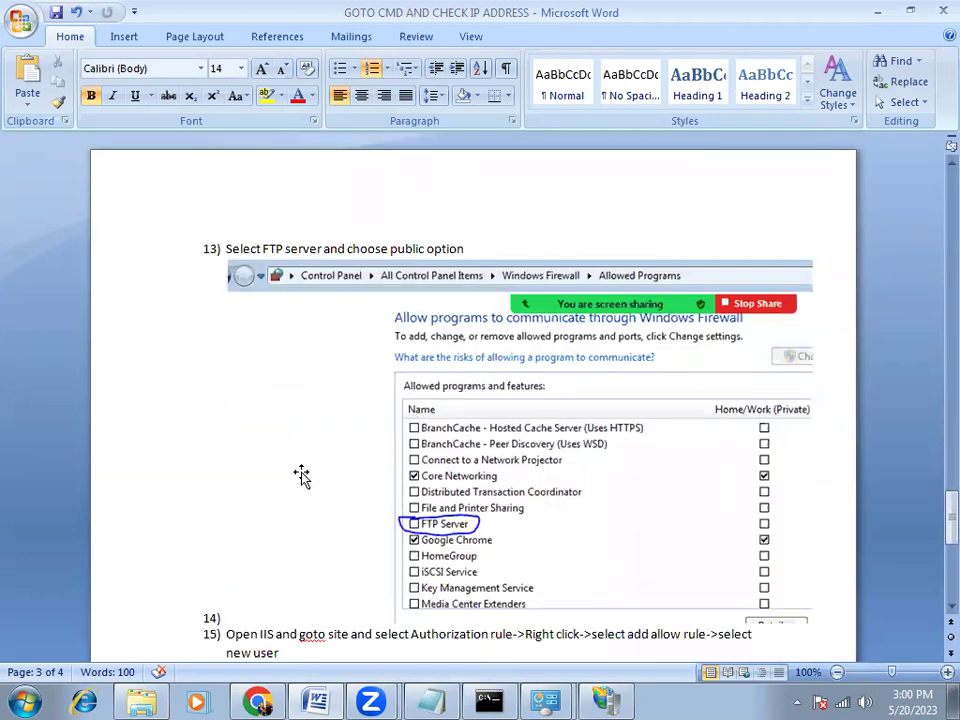
scroll(468, 451, down, 4)
scroll(468, 451, down, 1)
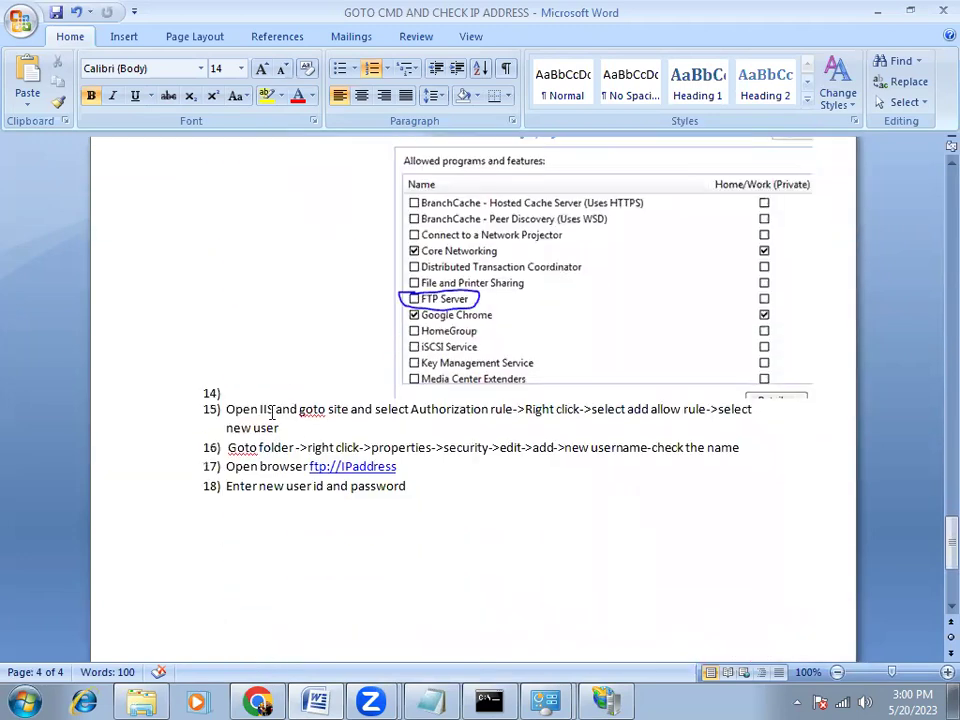
click(607, 700)
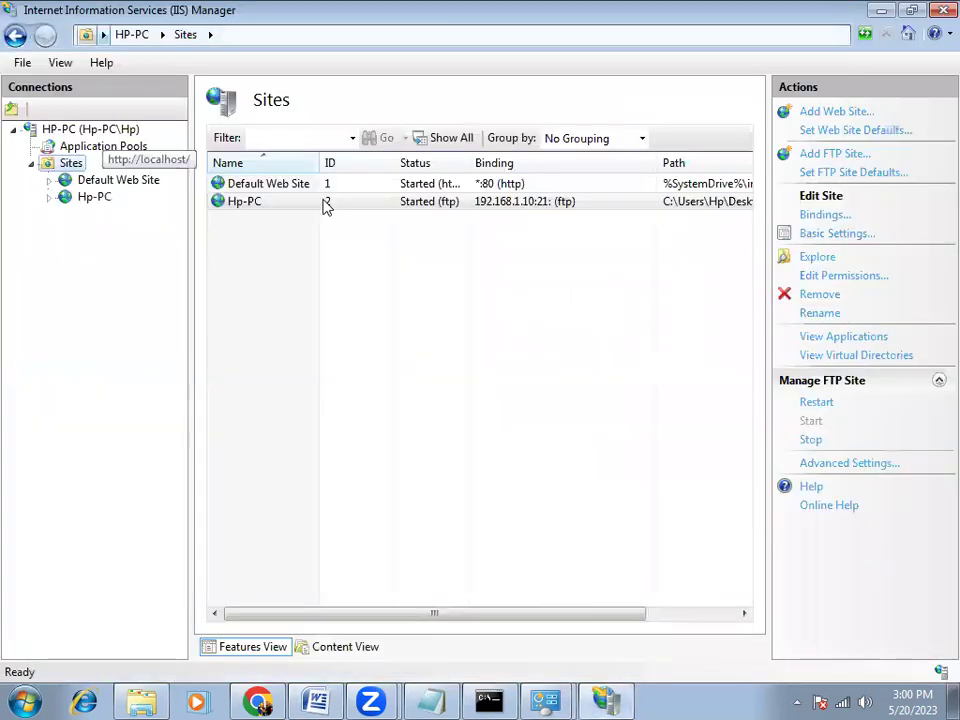
In Hp-PC's FTP Authorization Rules, start a new Allow rule set to Specified users
click(94, 199)
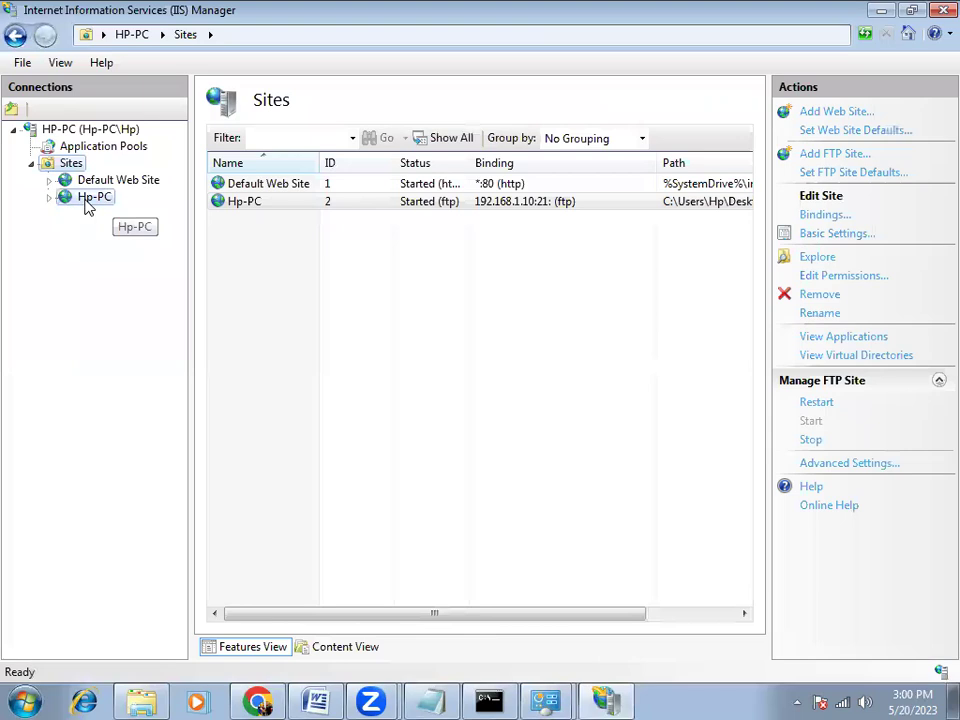
double_click(316, 215)
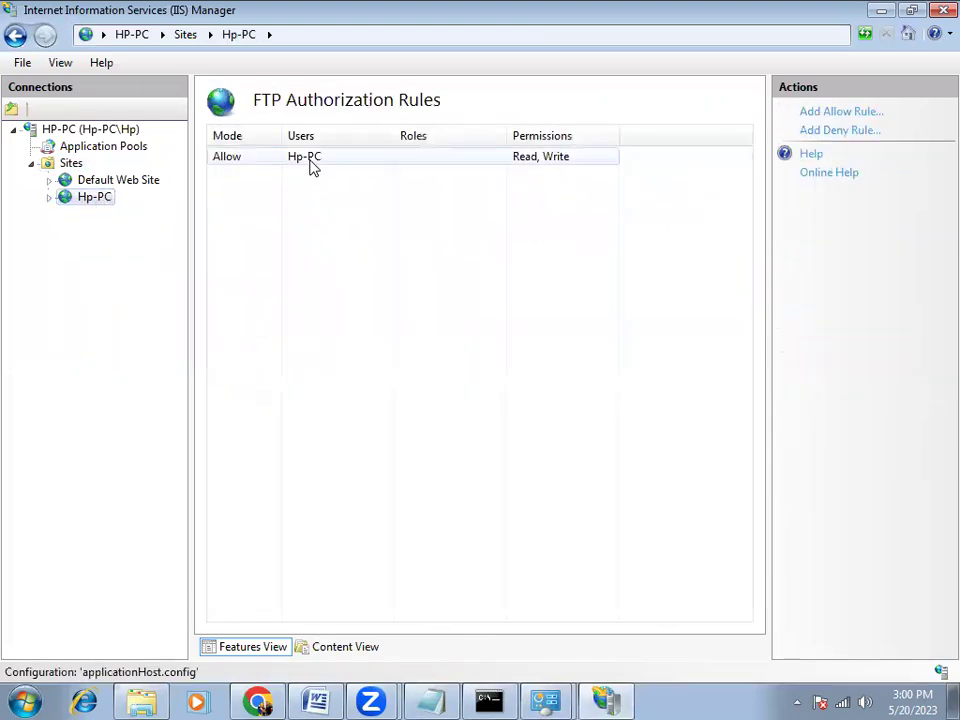
click(311, 166)
right_click(311, 166)
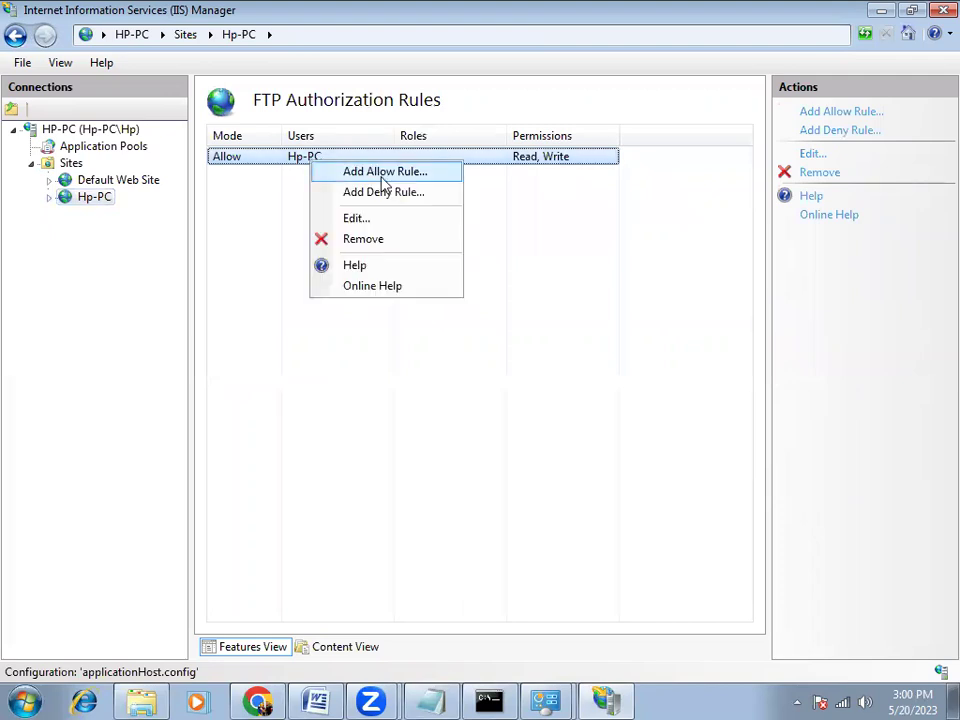
click(384, 174)
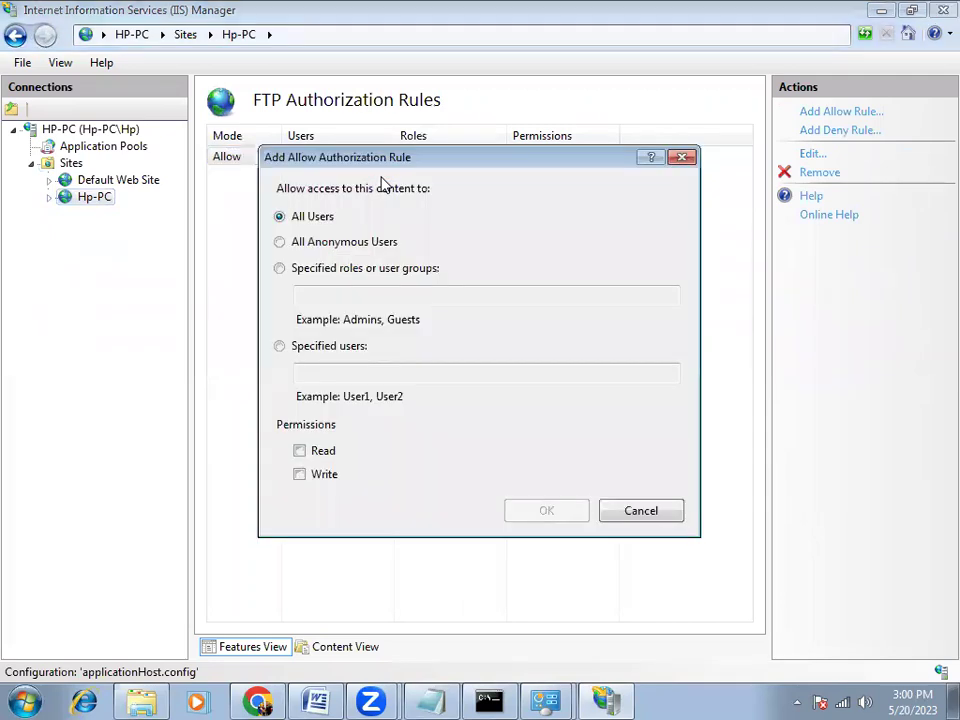
click(343, 354)
click(320, 374)
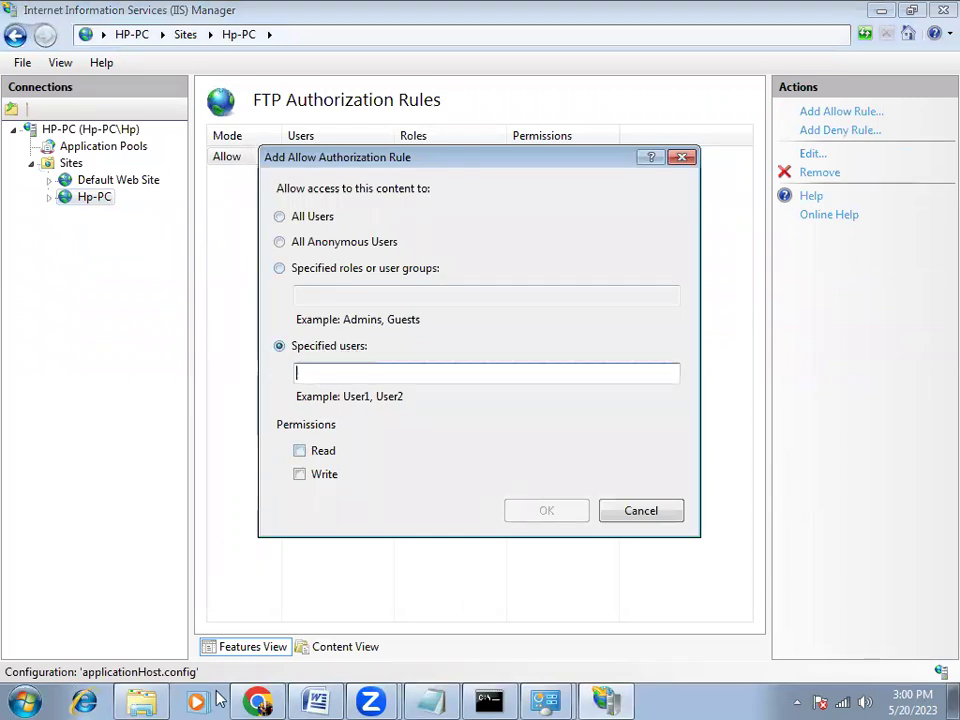
click(322, 697)
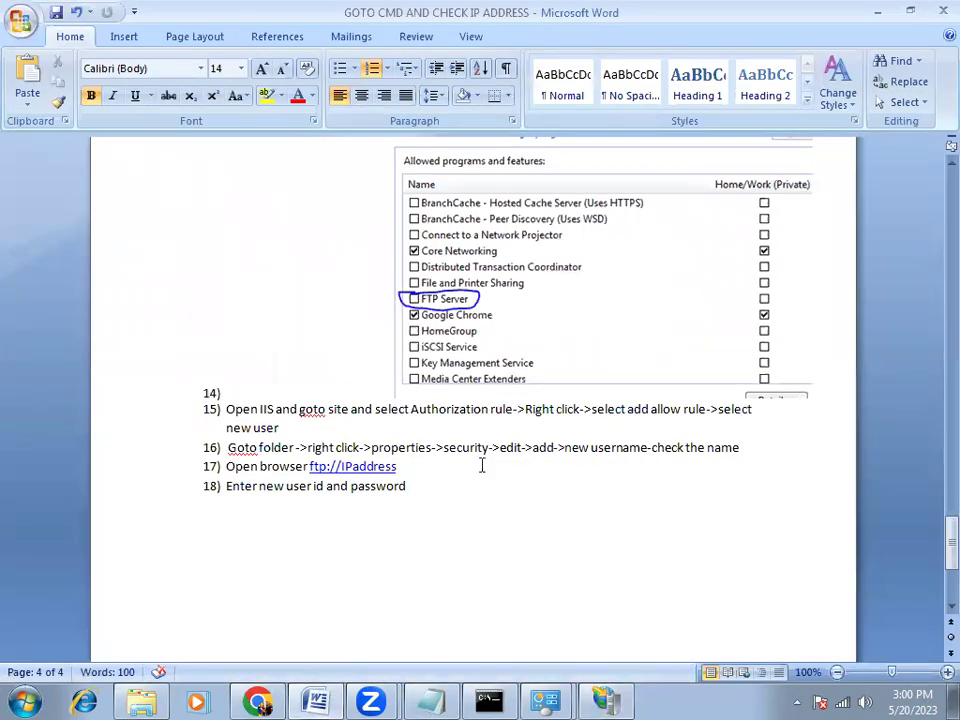
key(alt+Tab)
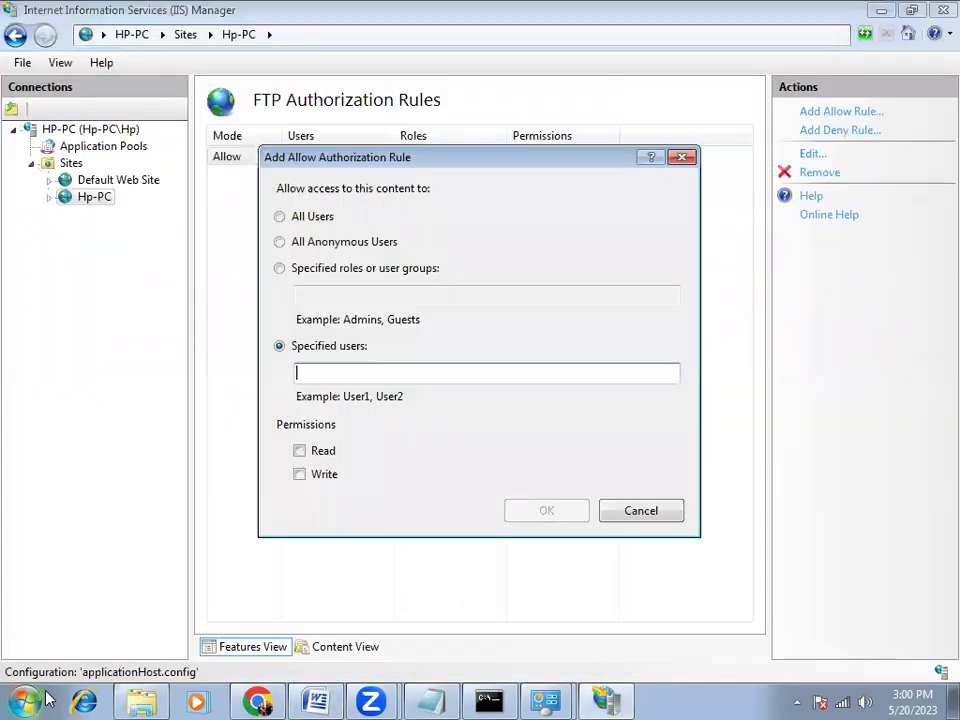
Search 'account' from Start and list all accounts in User Accounts
click(24, 701)
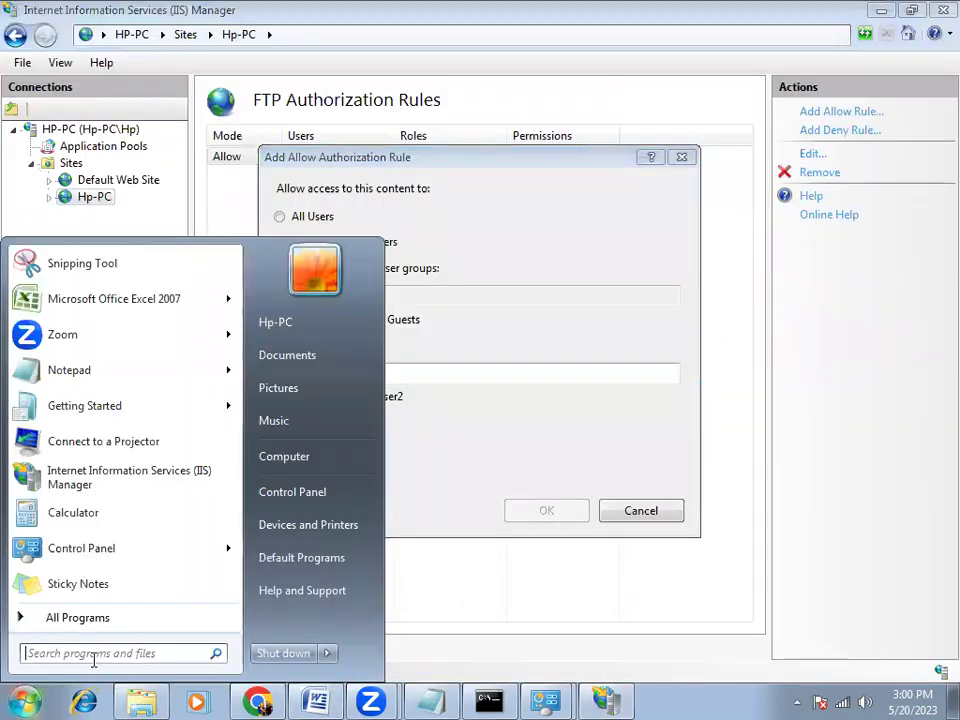
text(accoun)
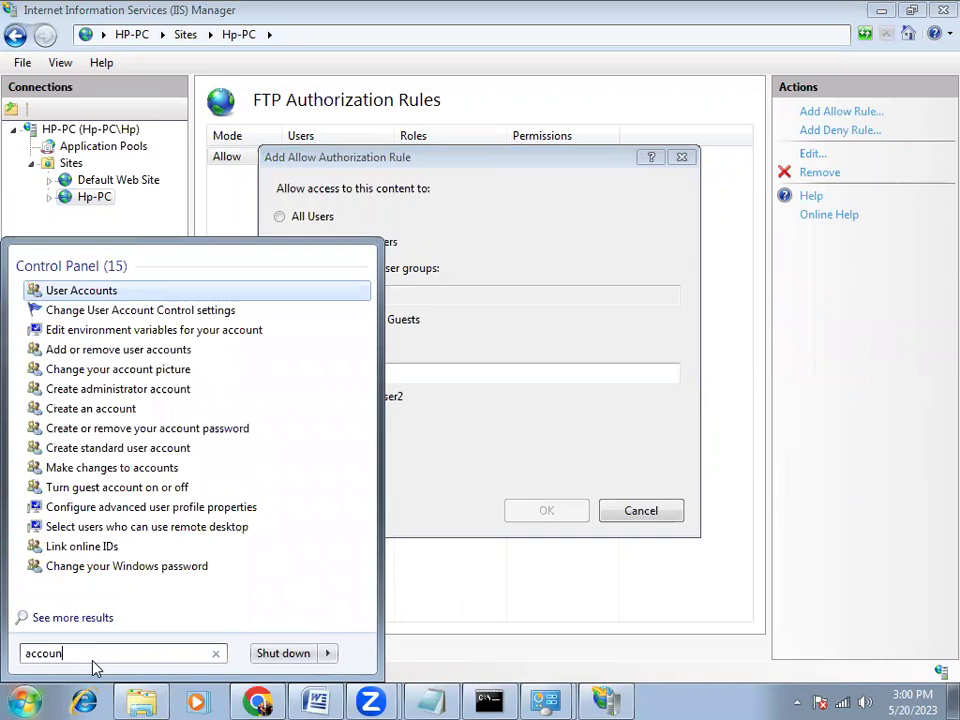
text(t)
key(Return)
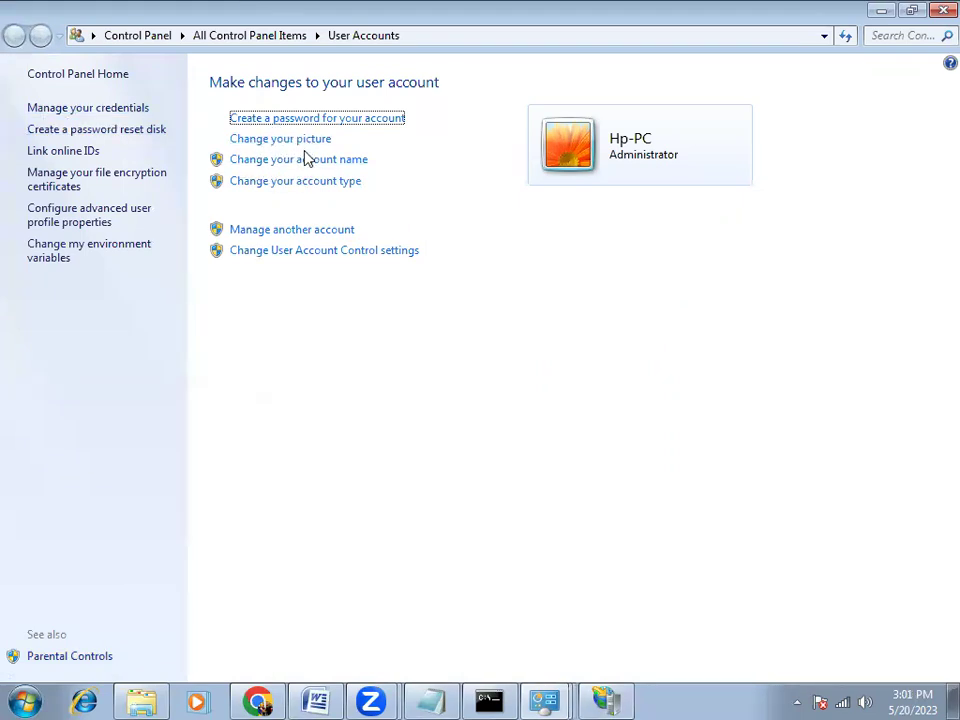
click(266, 232)
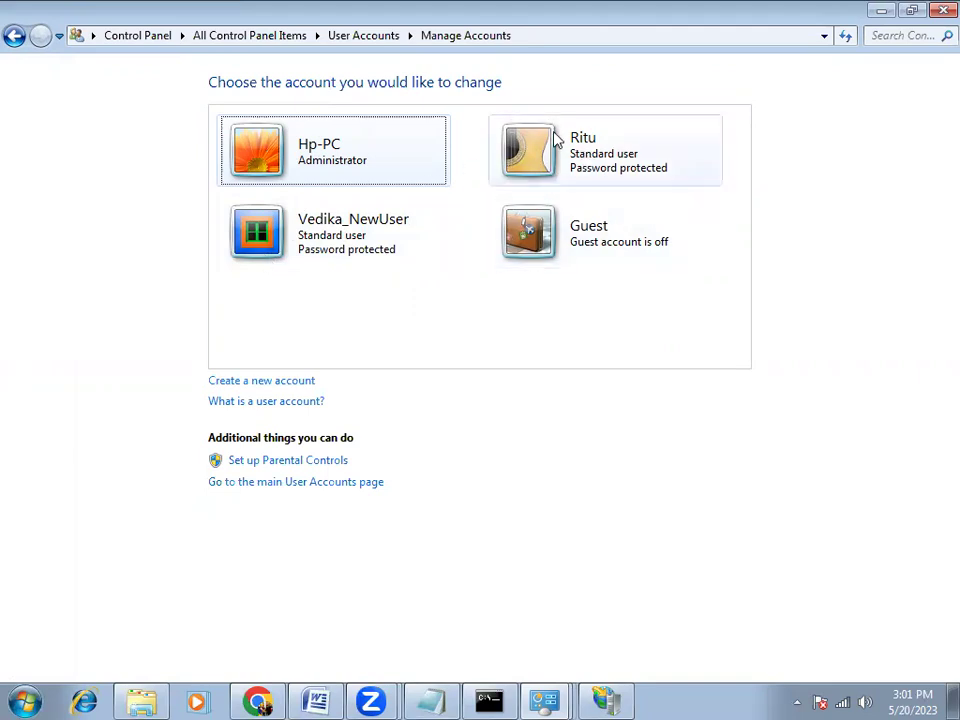
Create a new Standard user account with the new user's name, also pasting the name into the ftp notes
click(280, 386)
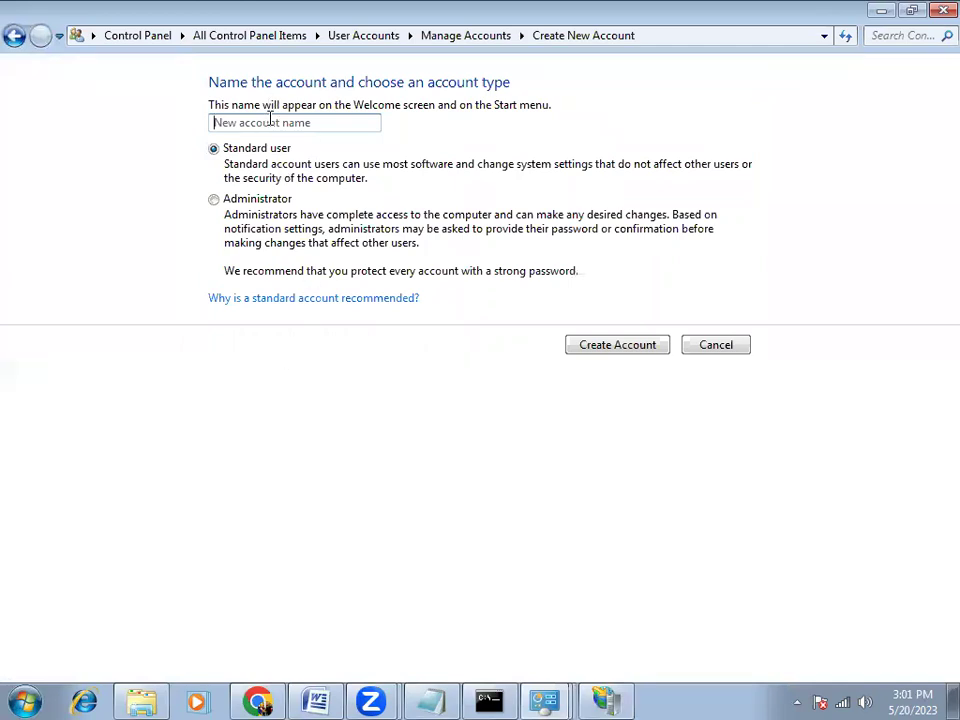
click(273, 120)
text(Grishika)
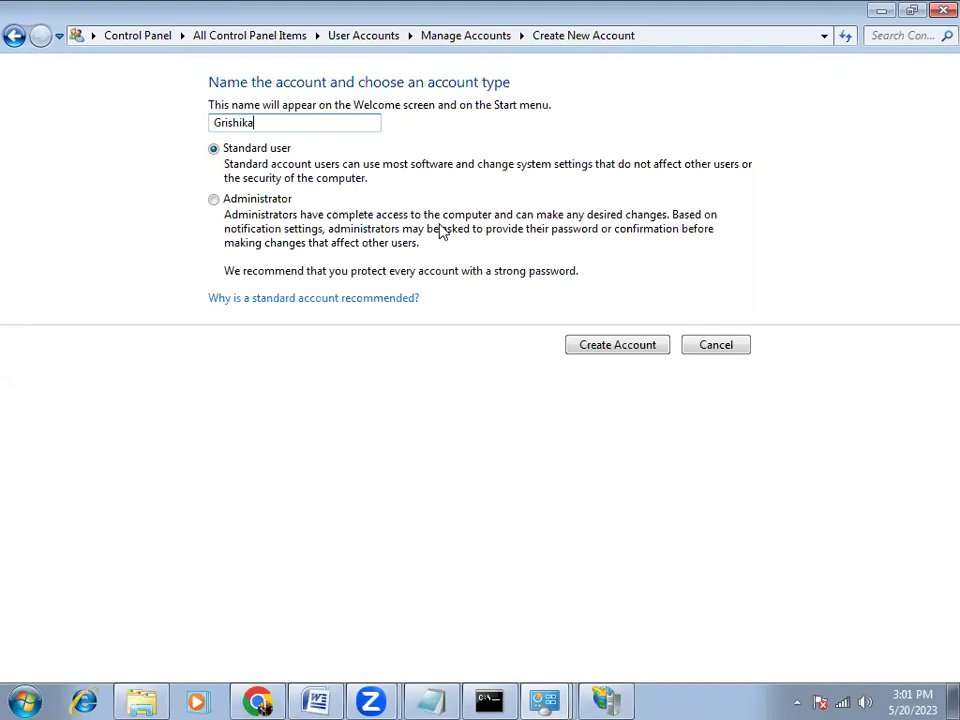
double_click(223, 122)
key(ctrl+c)
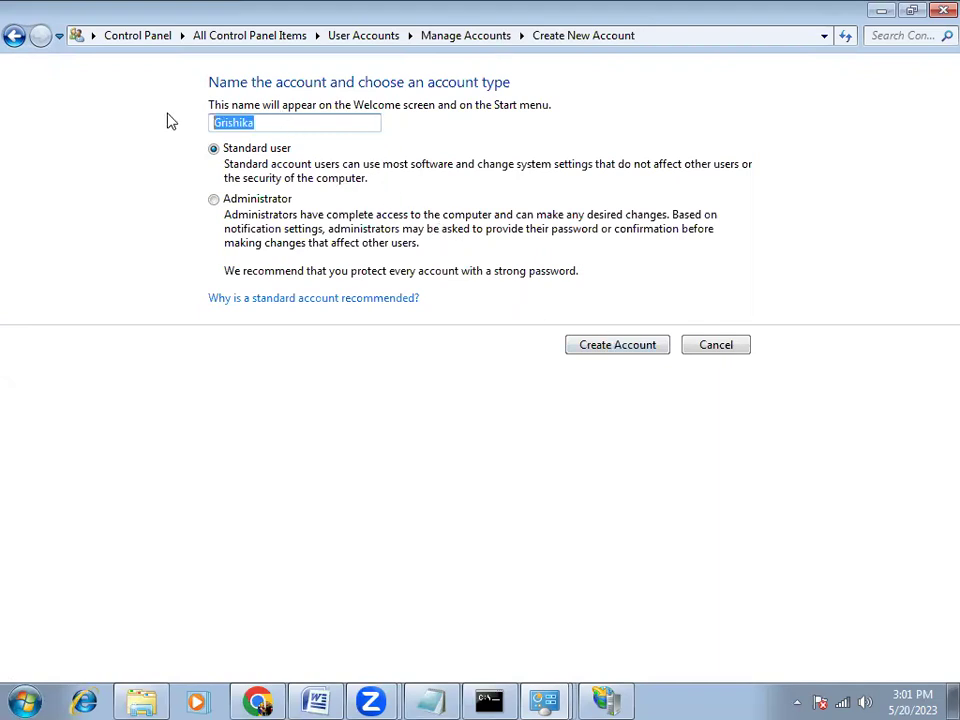
click(431, 700)
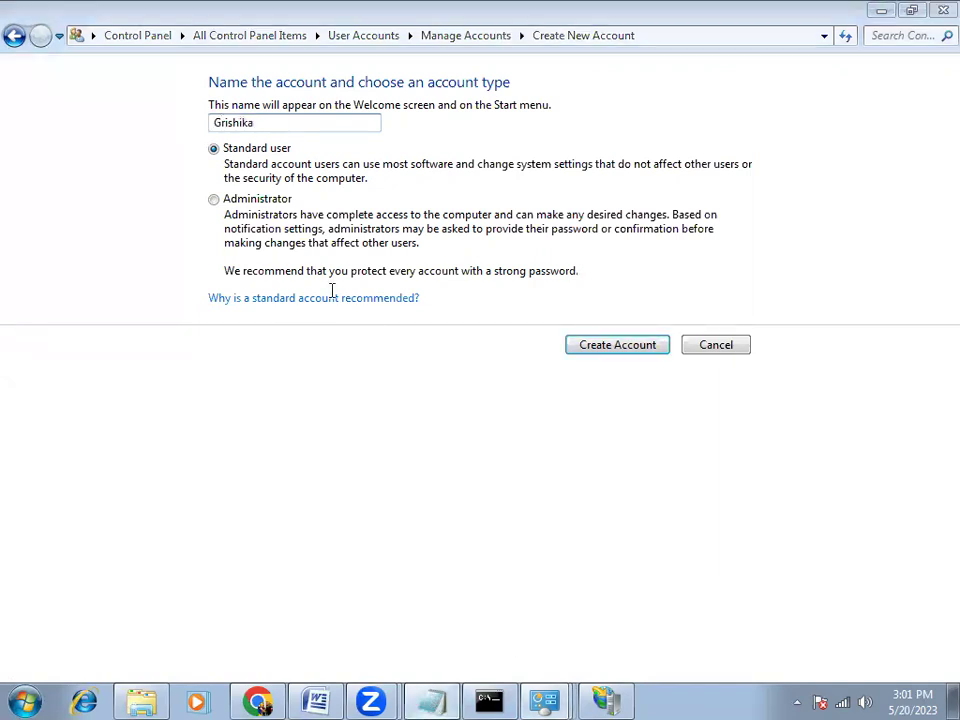
click(260, 234)
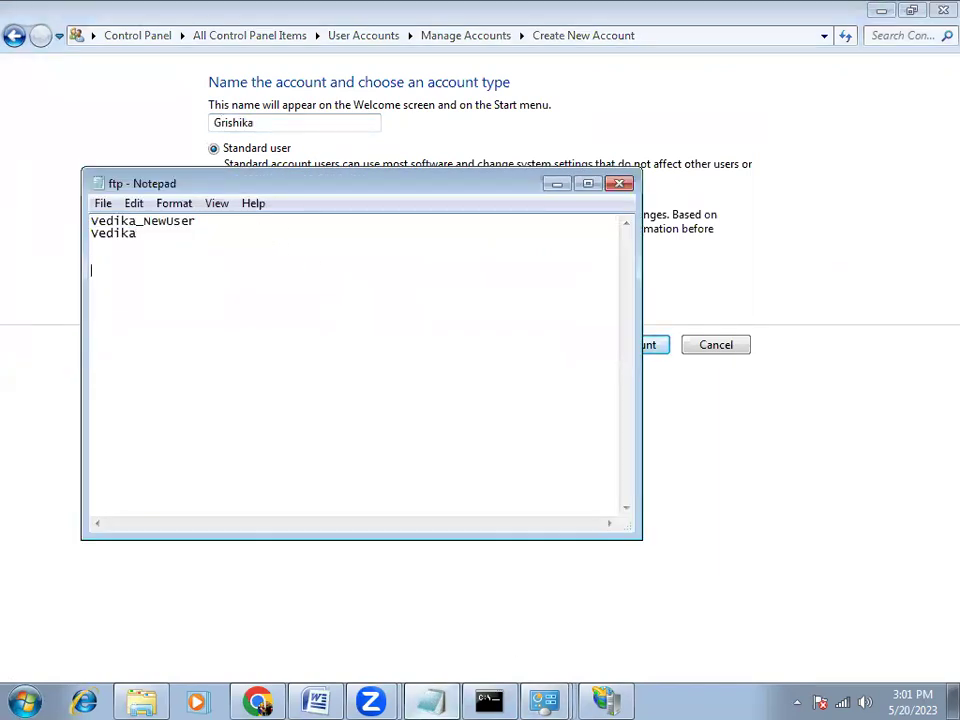
key(Return)
key(ctrl+v)
click(676, 285)
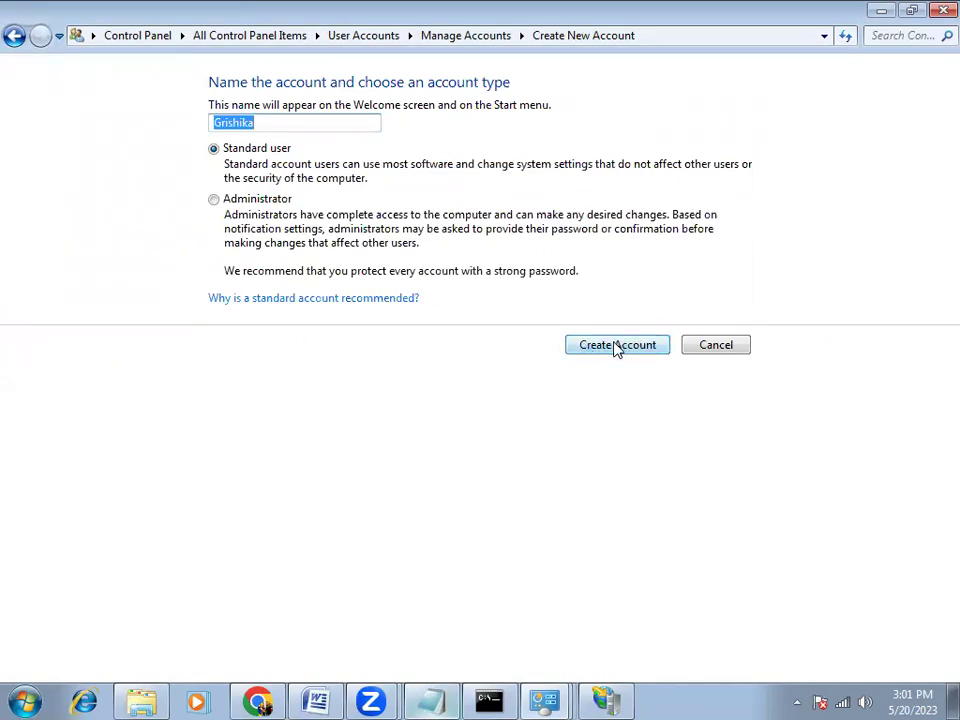
click(615, 347)
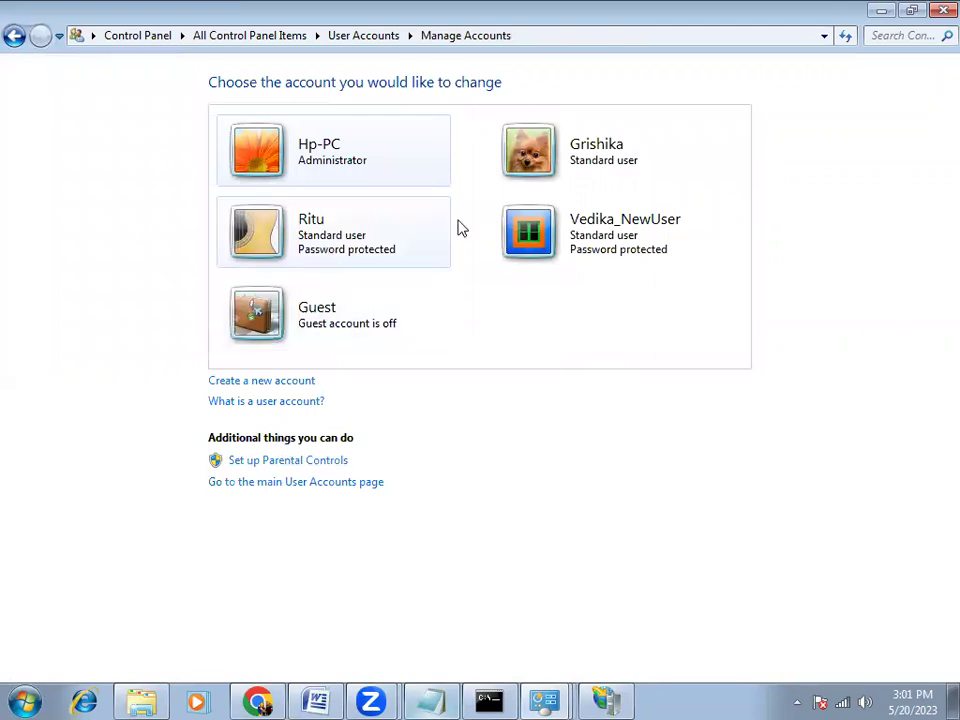
Give the new account a password, confirmed, with a password hint
click(588, 150)
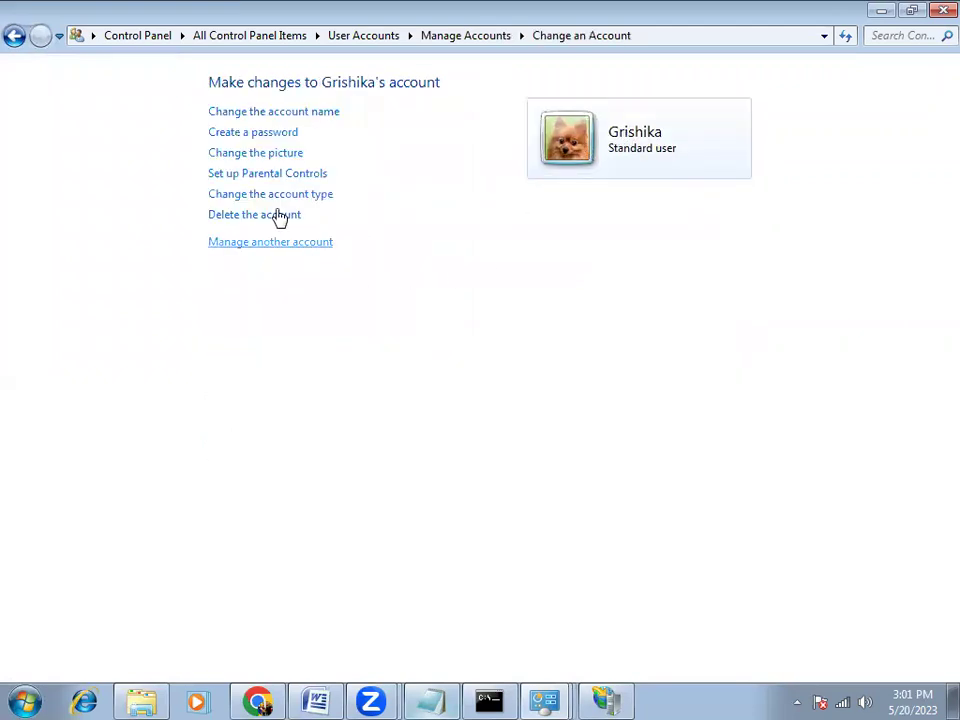
click(251, 134)
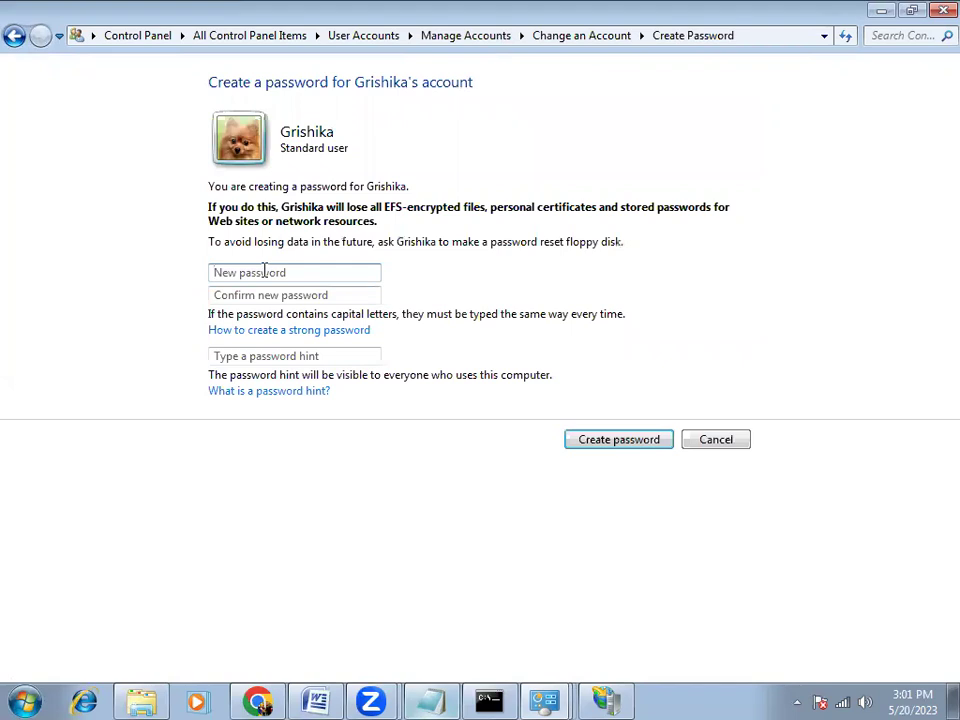
text(********)
click(276, 294)
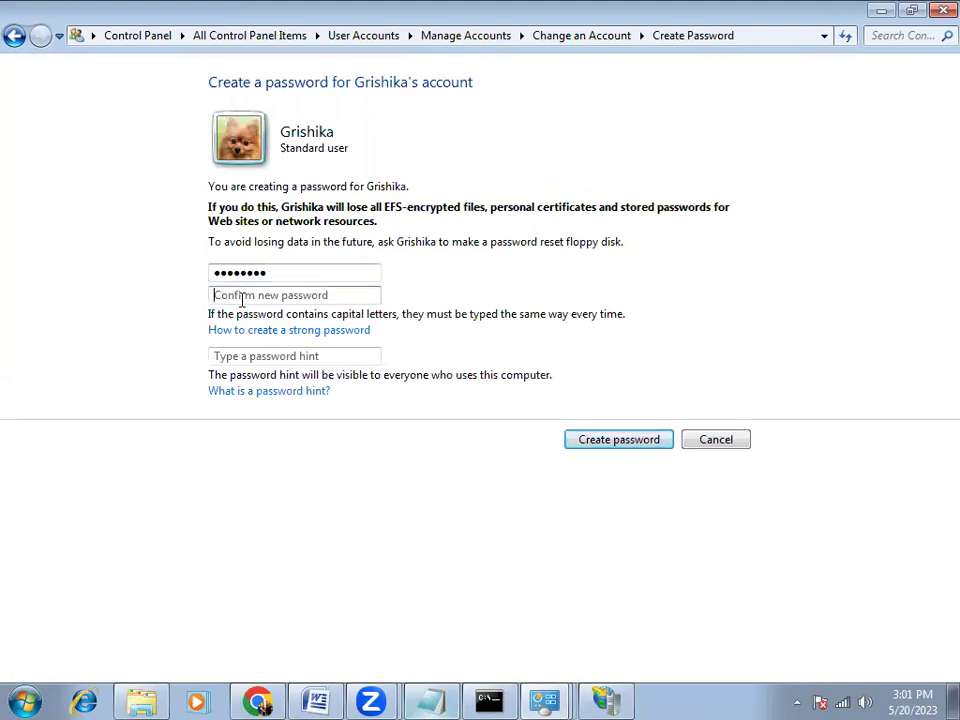
text(********)
click(247, 350)
text(same name)
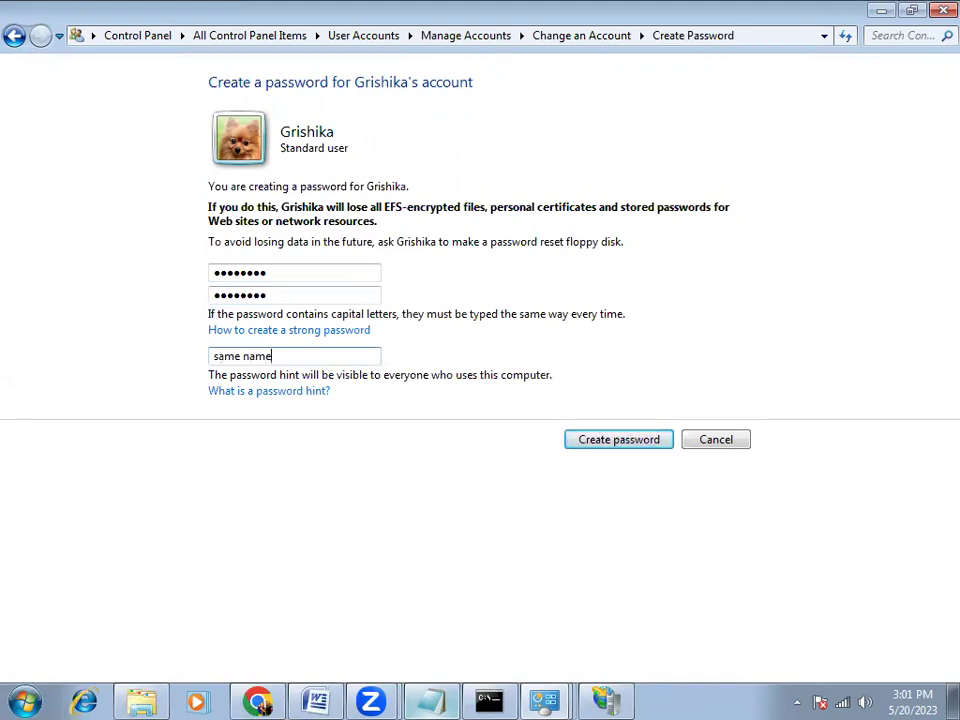
click(574, 439)
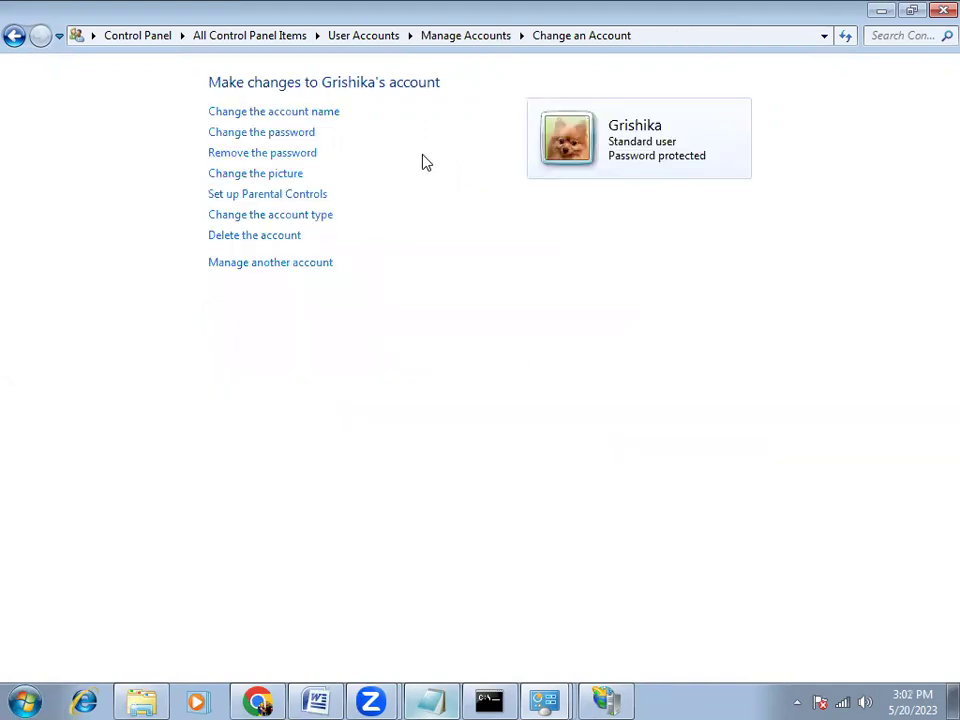
click(14, 36)
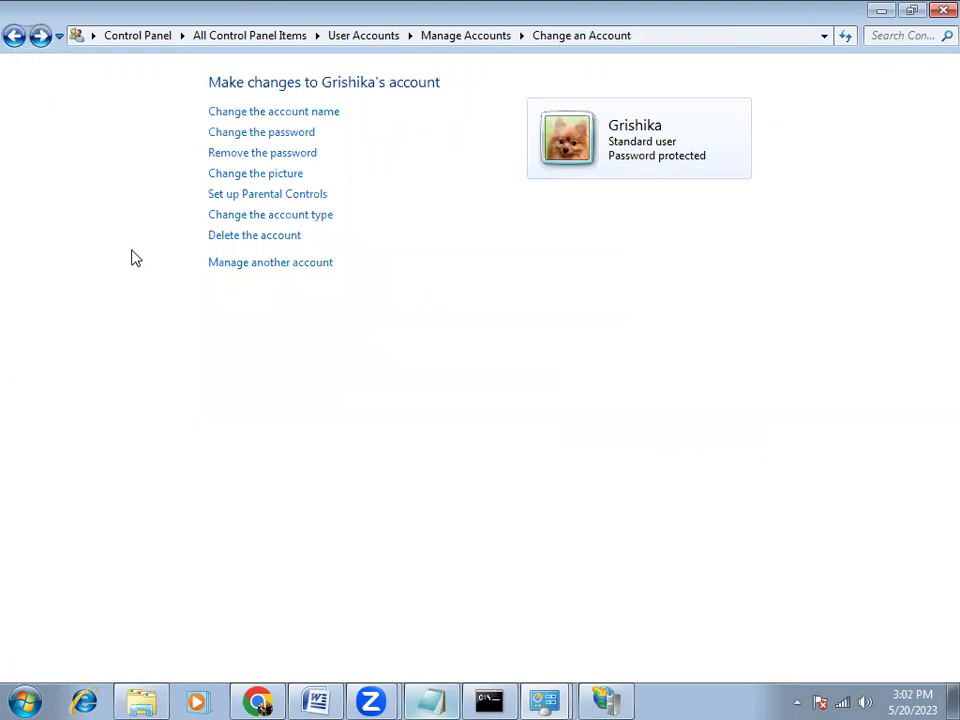
Reread step 15 in the Word instructions, then minimize Word
click(316, 701)
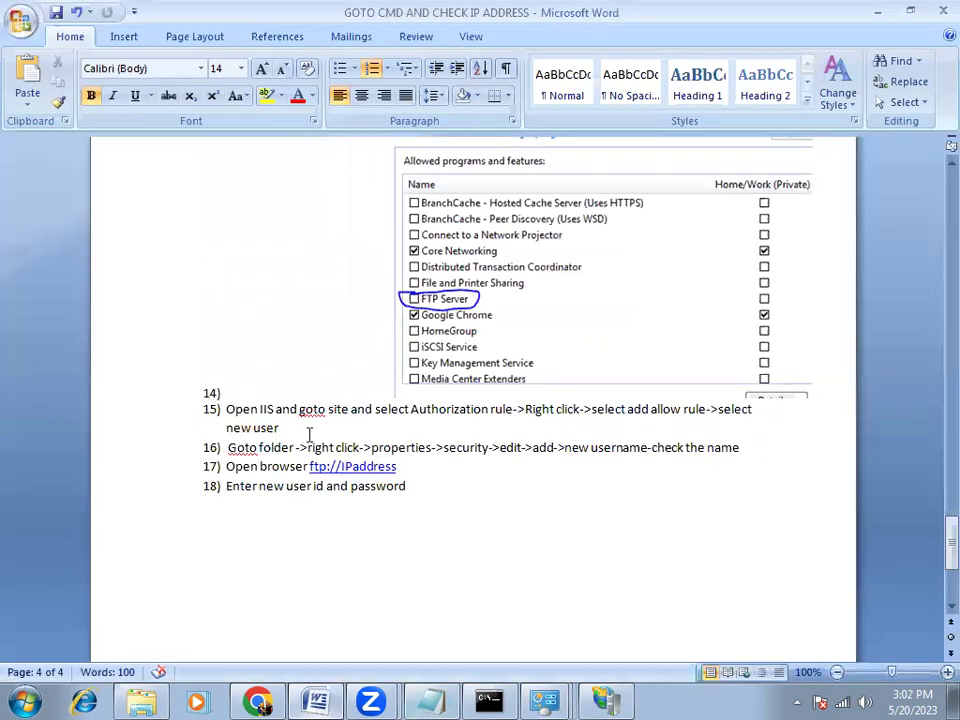
triple_click(309, 433)
click(343, 486)
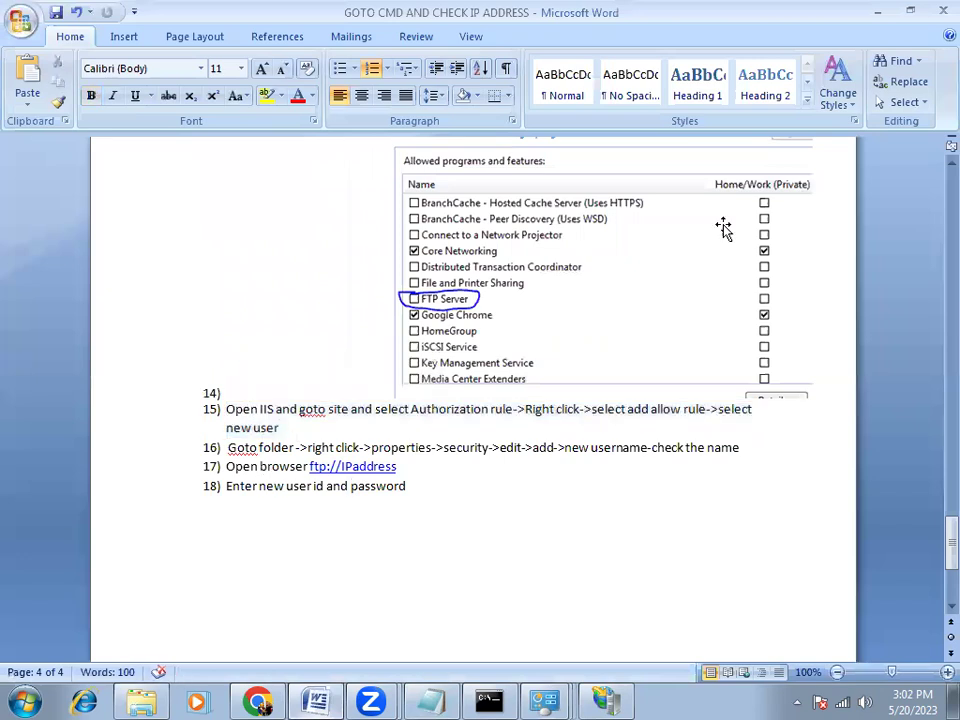
click(878, 11)
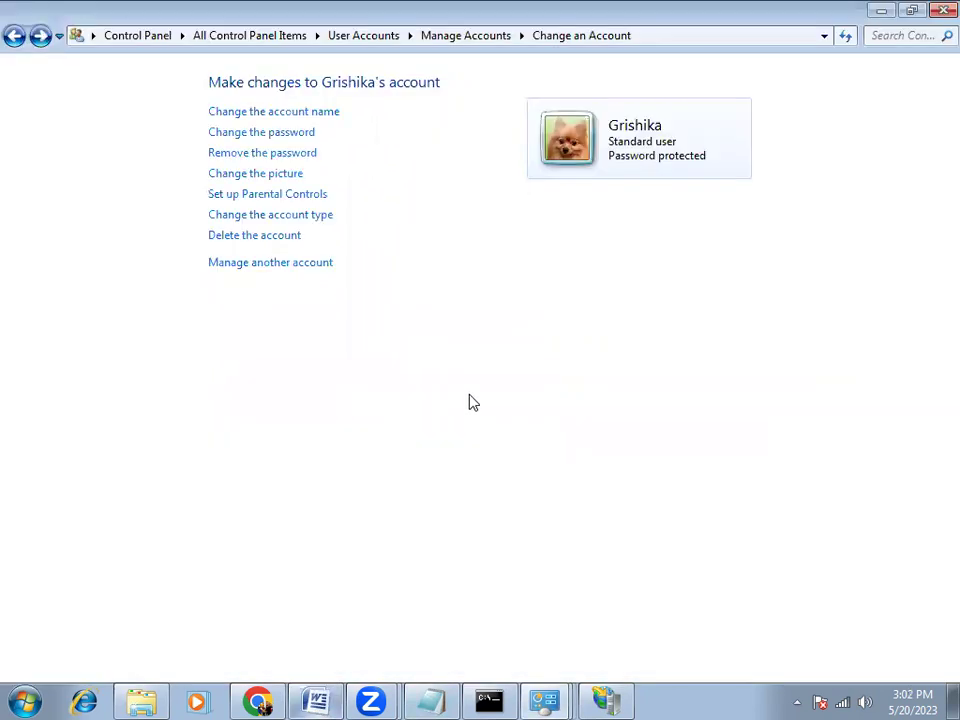
Open the ftp_1 folder's properties from the desktop and cancel the unfinished allow rule
key(super+d)
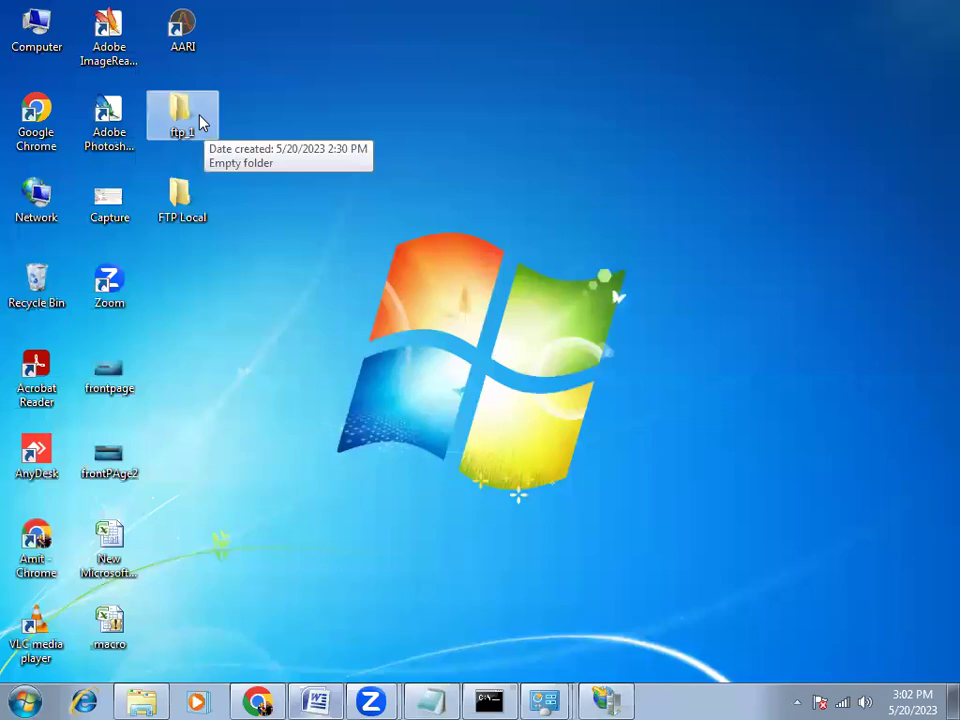
right_click(200, 122)
click(274, 508)
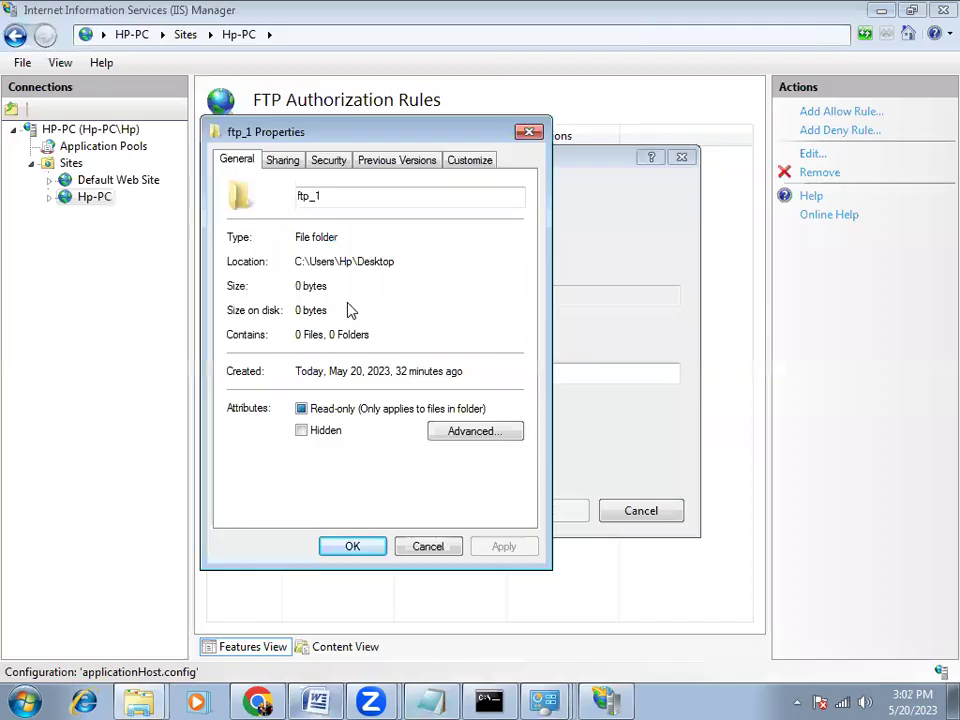
click(605, 346)
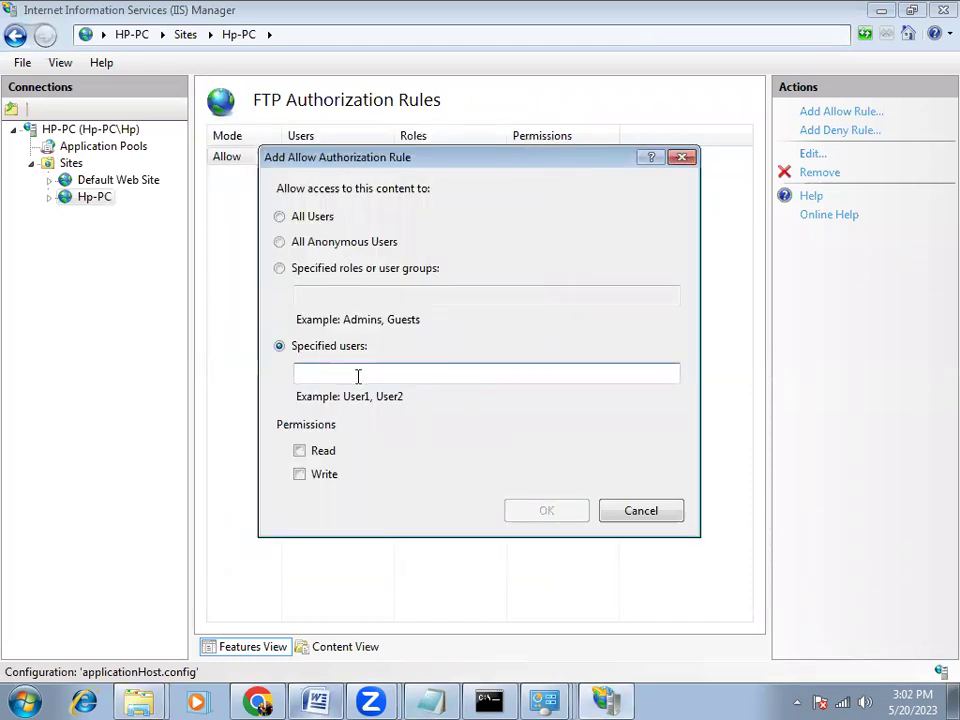
click(632, 510)
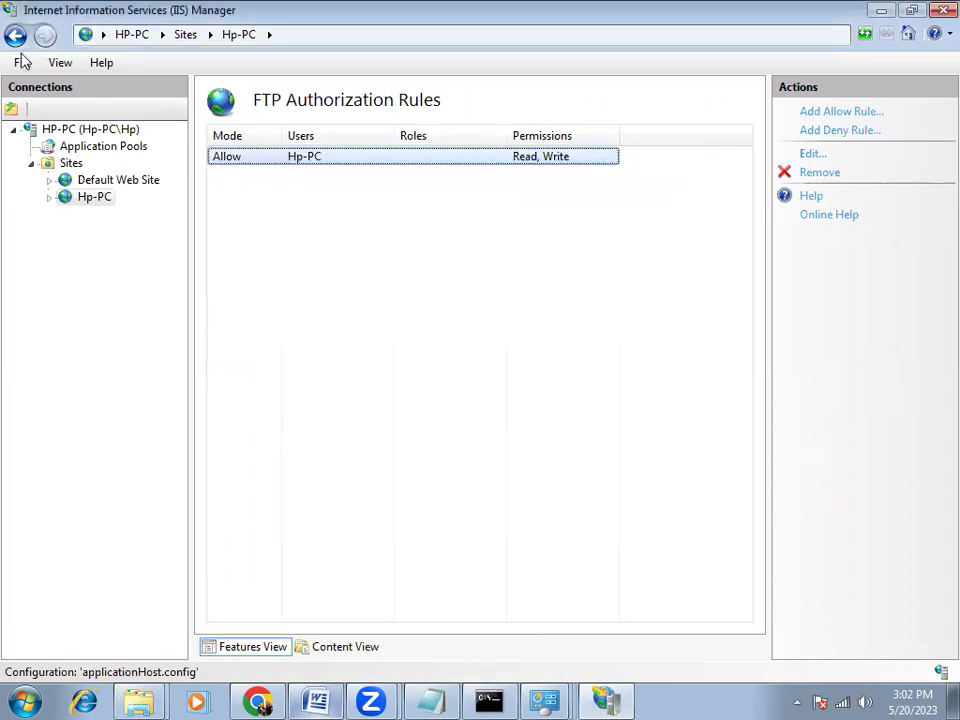
Add an Allow rule granting the new user Read and Write access to the Hp-PC FTP site
right_click(305, 159)
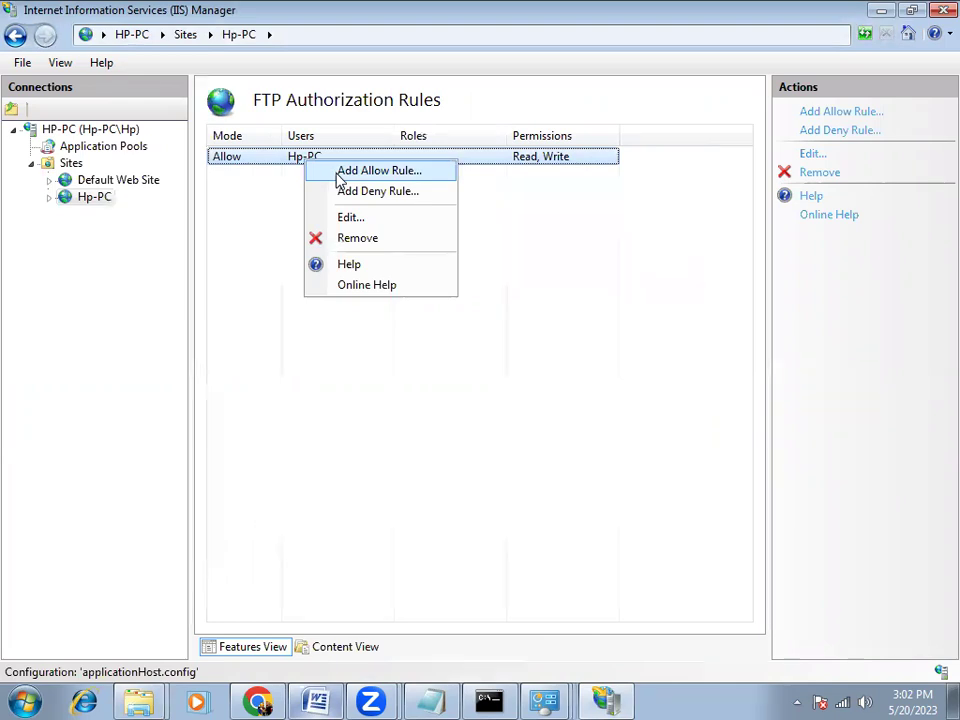
click(342, 175)
click(306, 349)
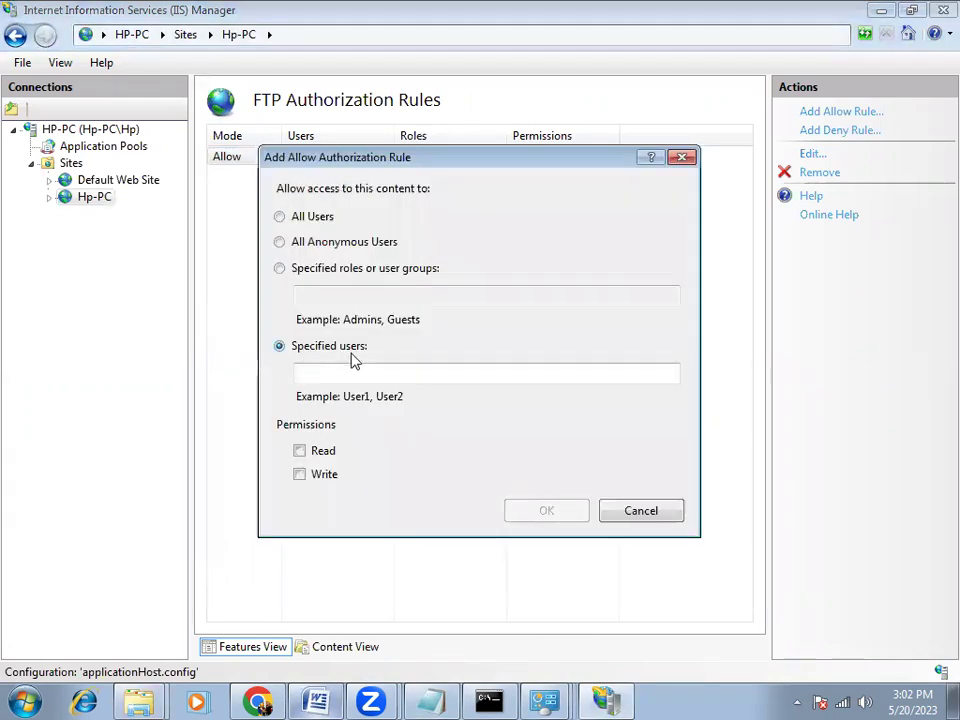
click(358, 374)
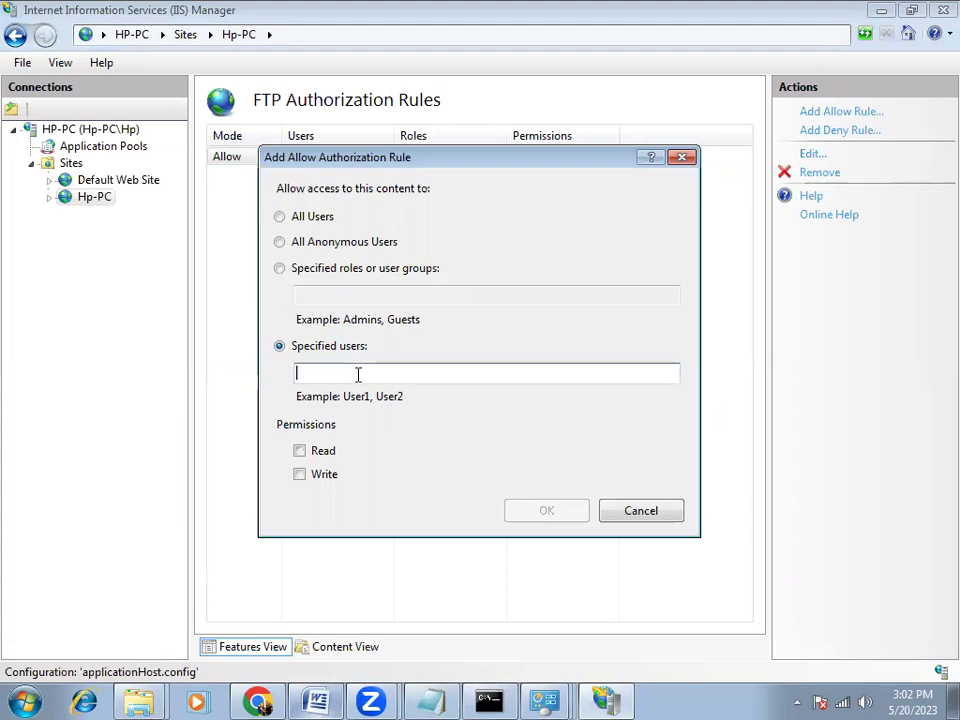
text(Grishika)
click(300, 453)
click(530, 518)
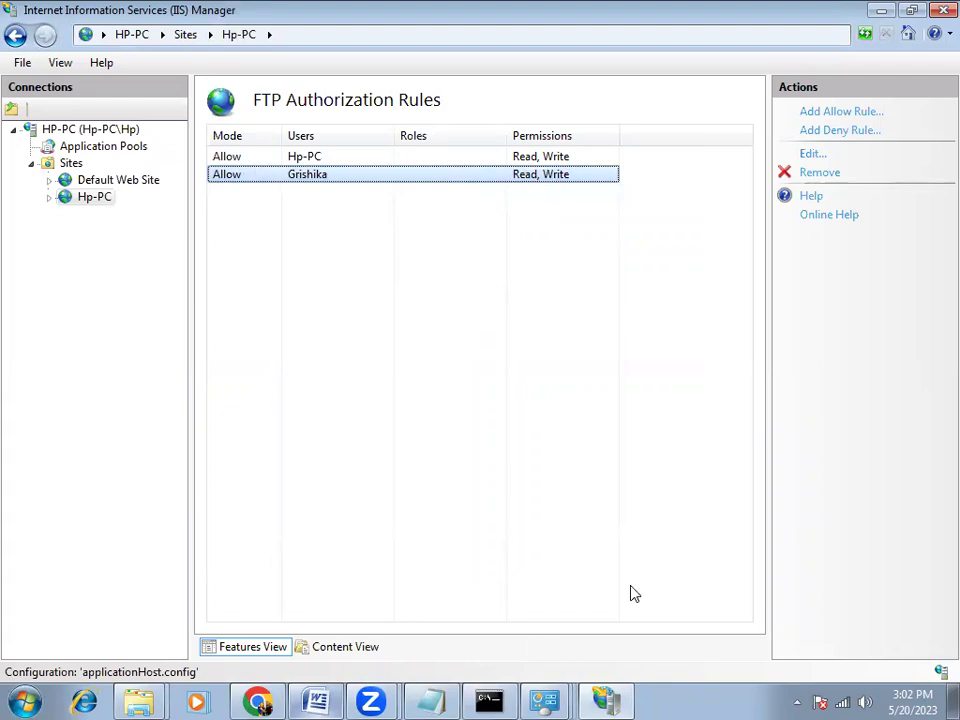
click(879, 11)
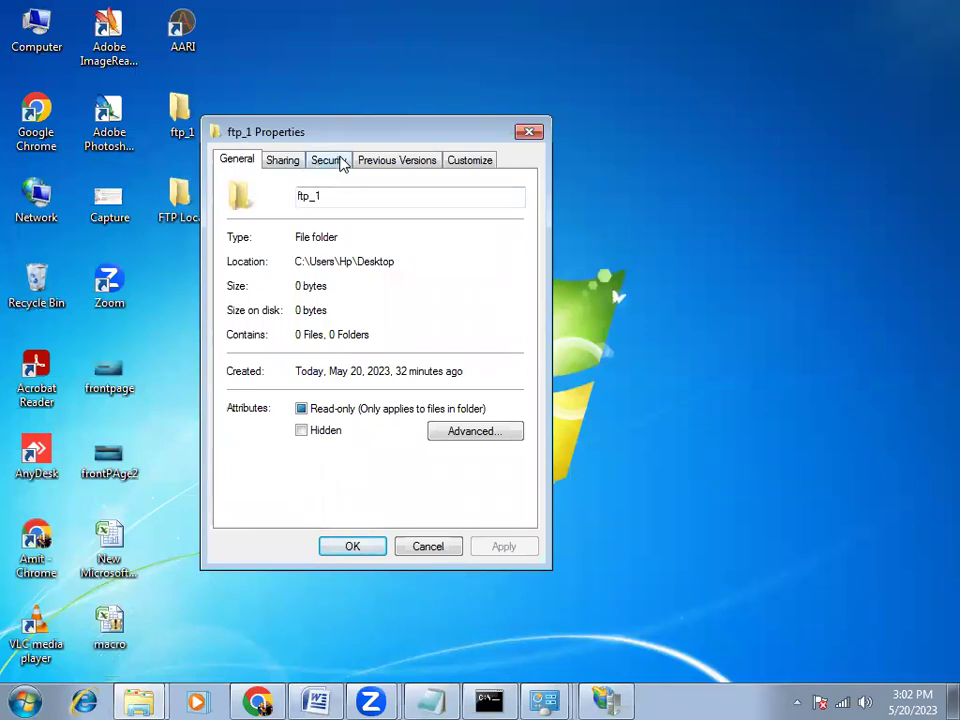
Add the new user to ftp_1's Security permissions with default Read access, then close the properties
click(330, 161)
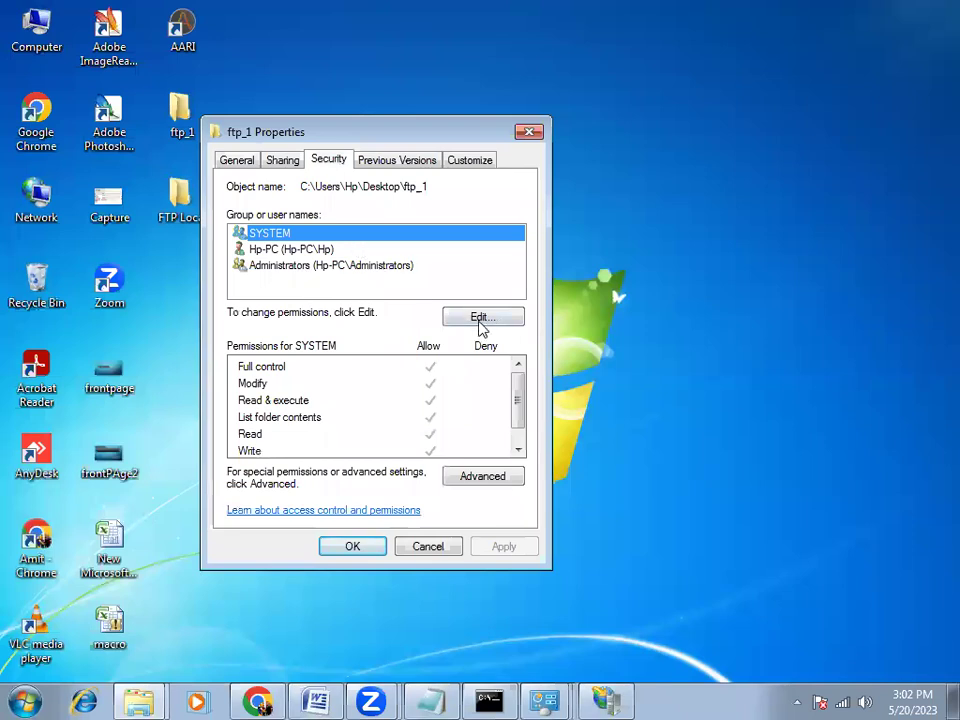
click(480, 318)
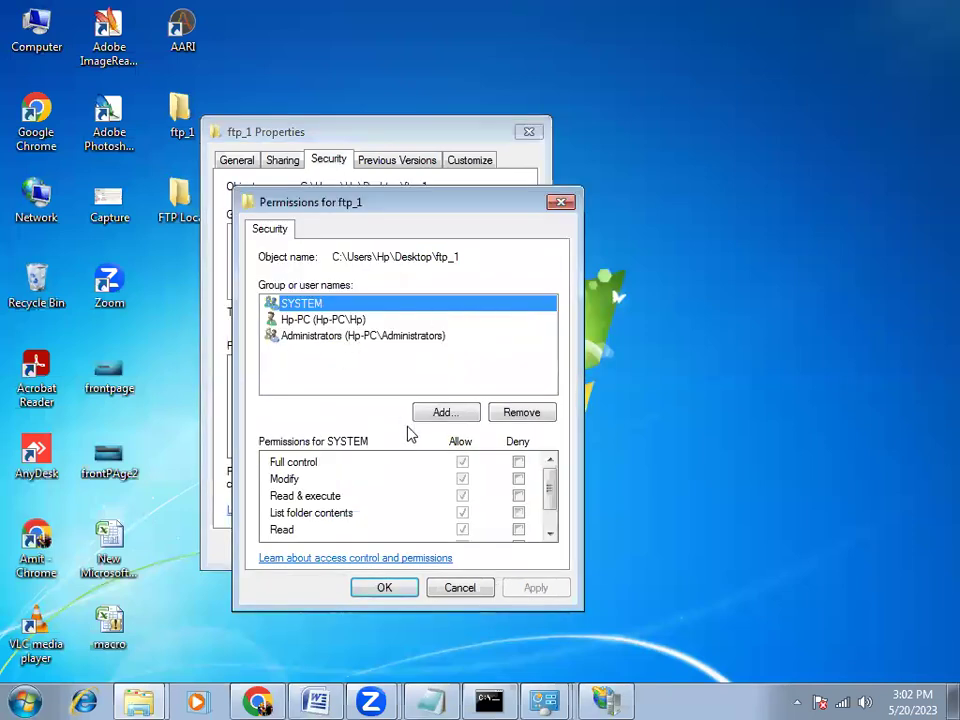
click(443, 413)
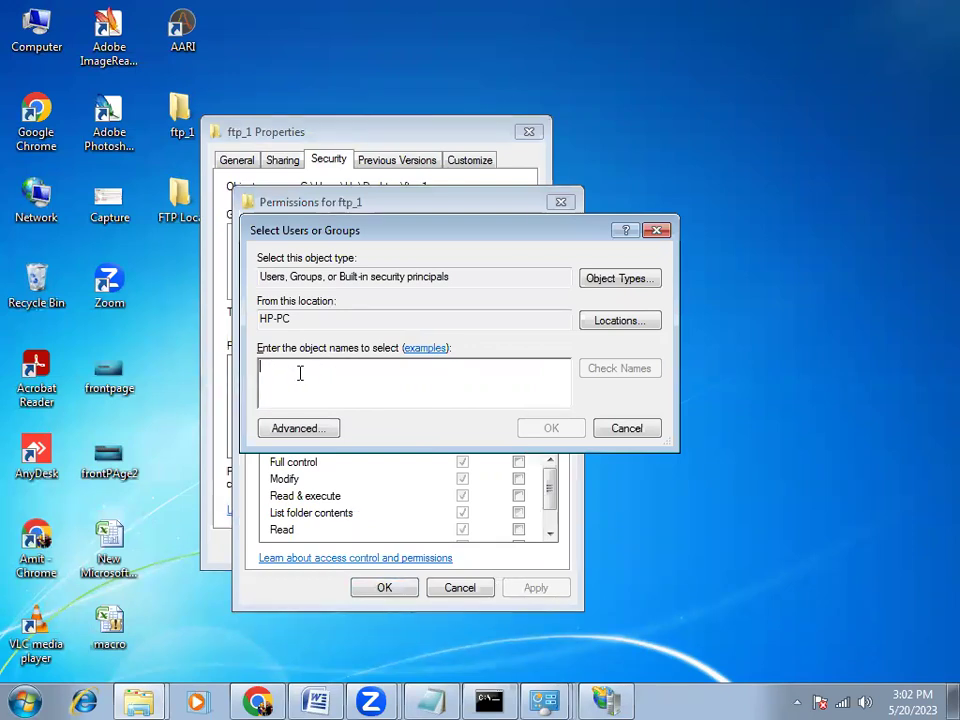
text(Grishika)
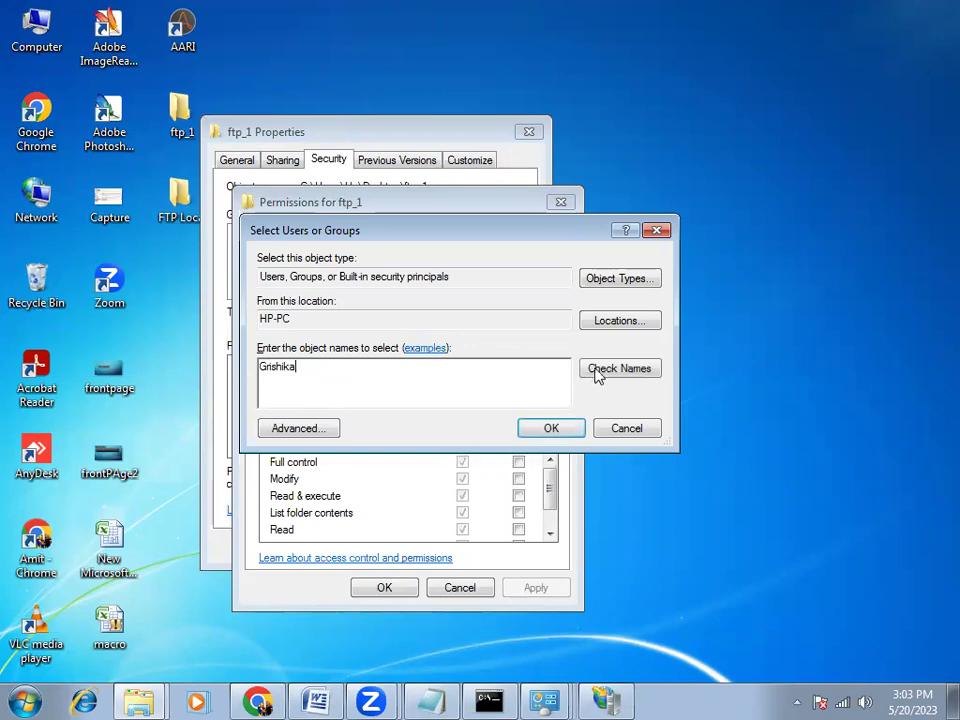
click(597, 370)
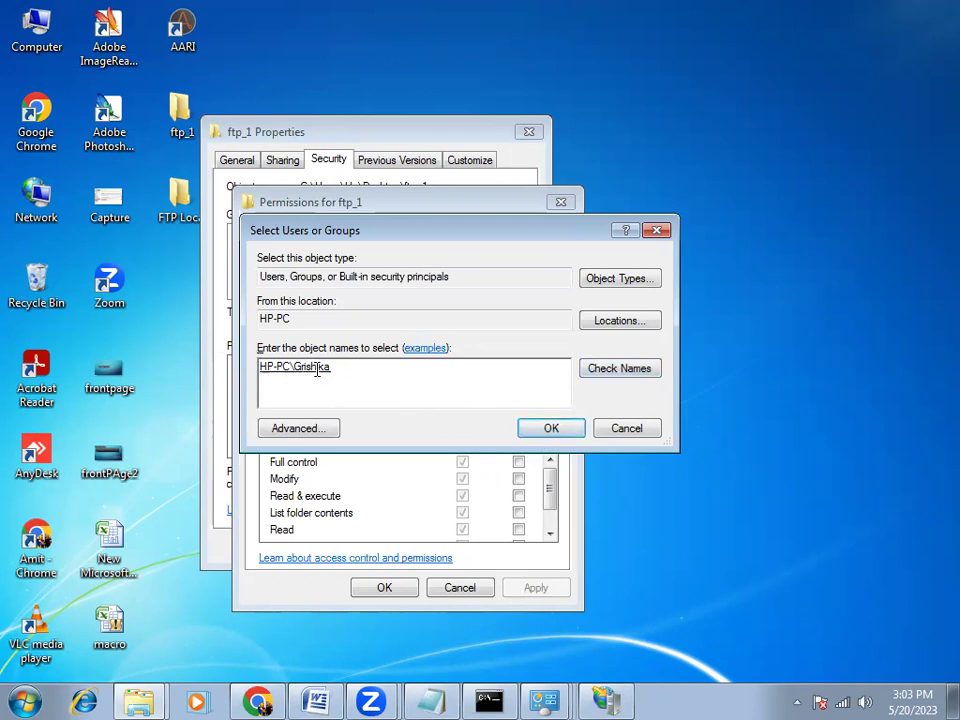
click(551, 428)
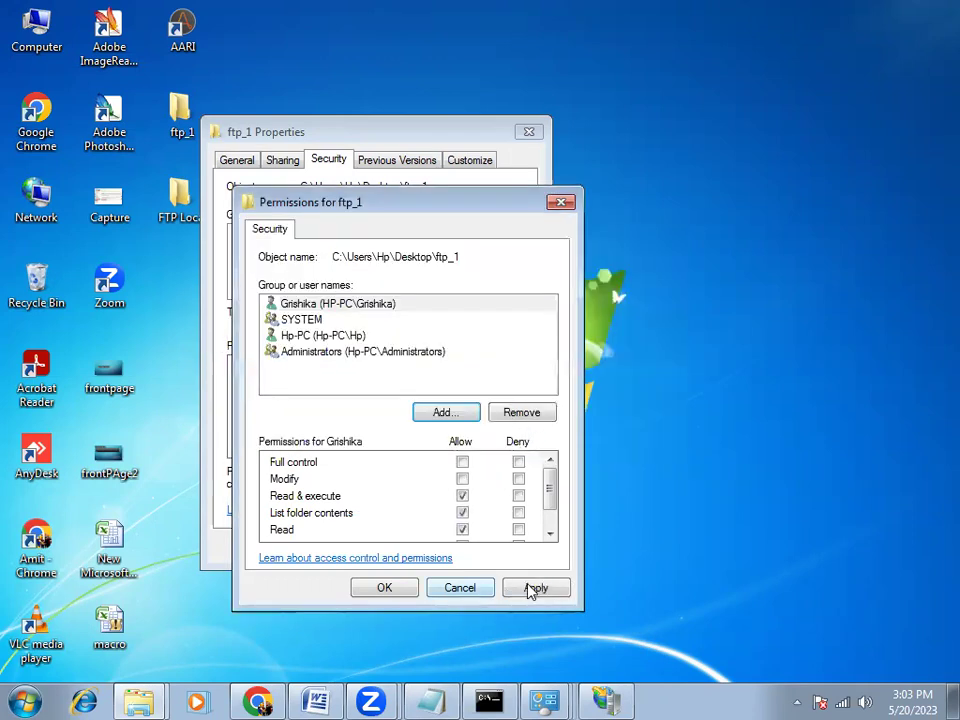
click(533, 587)
click(386, 584)
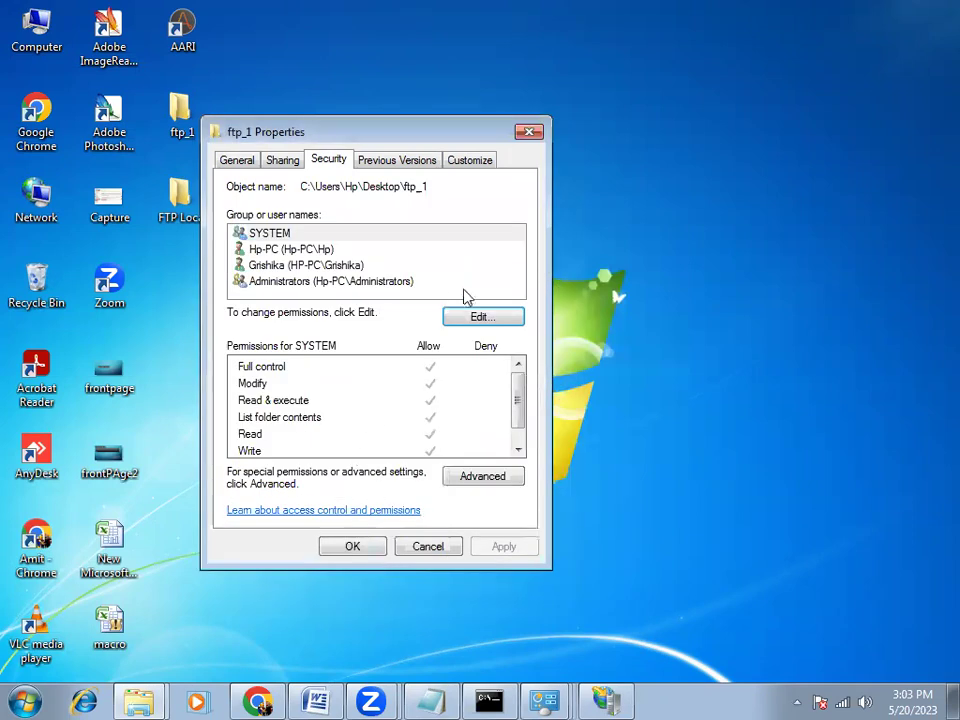
click(529, 133)
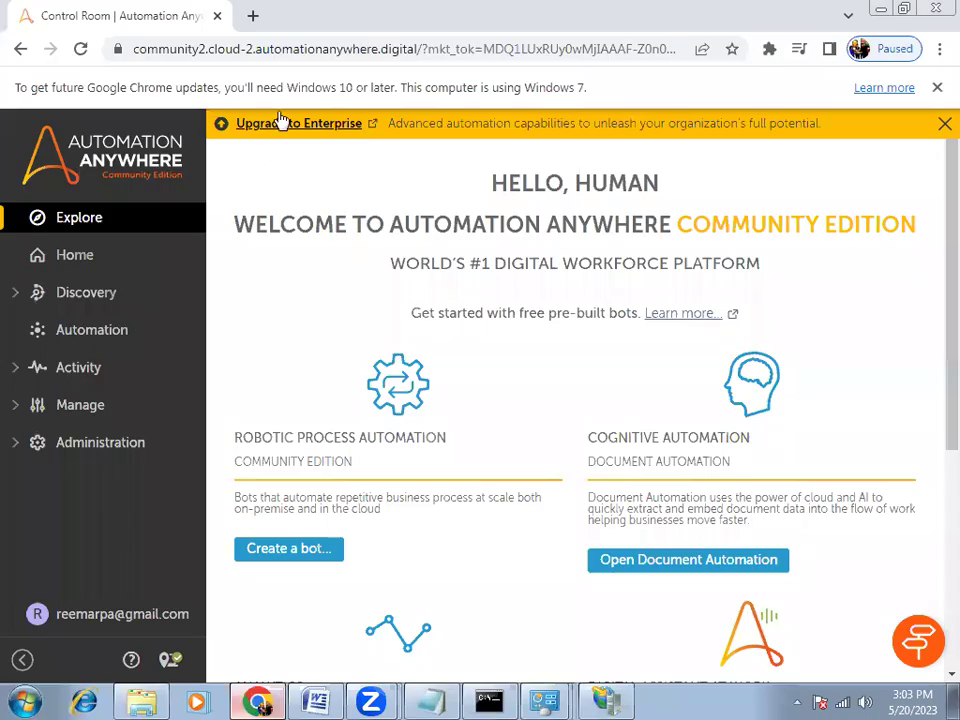
Try ftp://192.168.1.9 in a new Chrome tab, which only returns Google search results
click(245, 700)
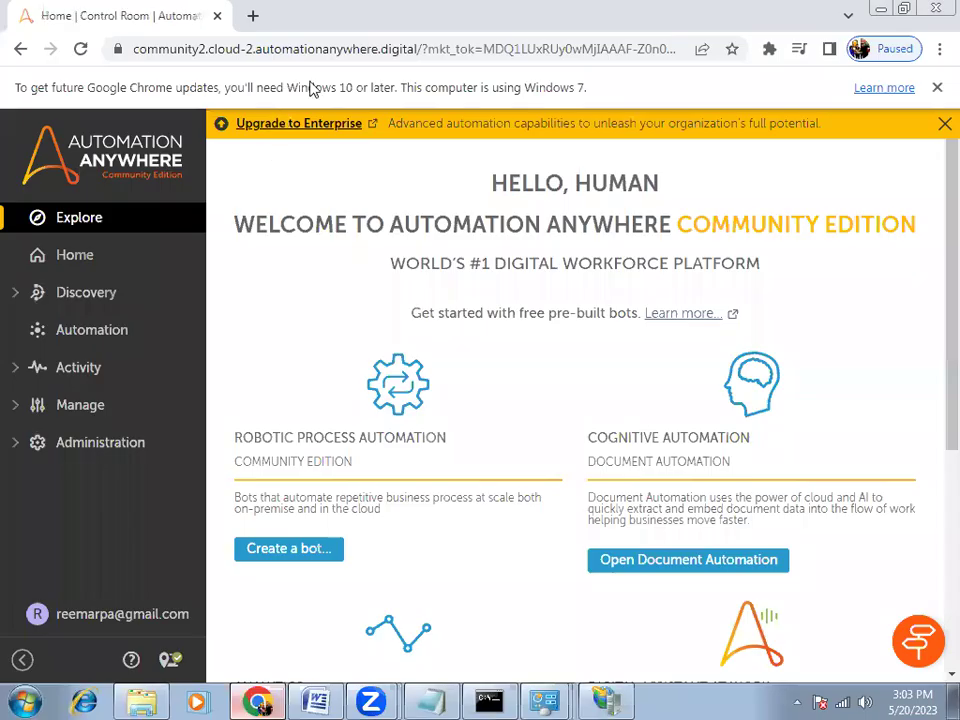
key(ctrl+t)
text(f)
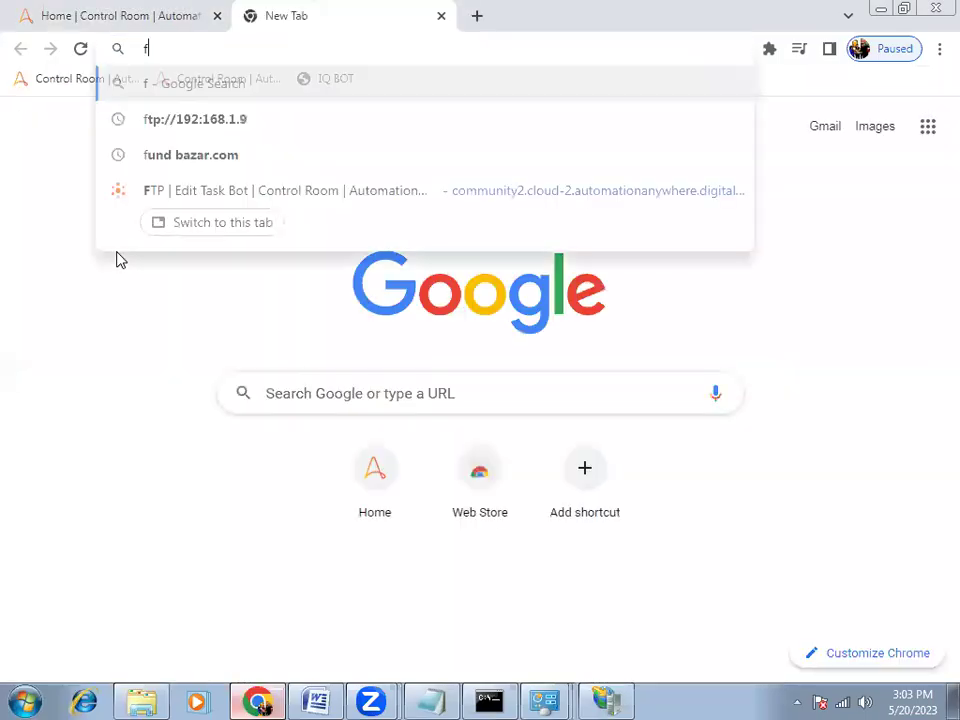
text(tp://)
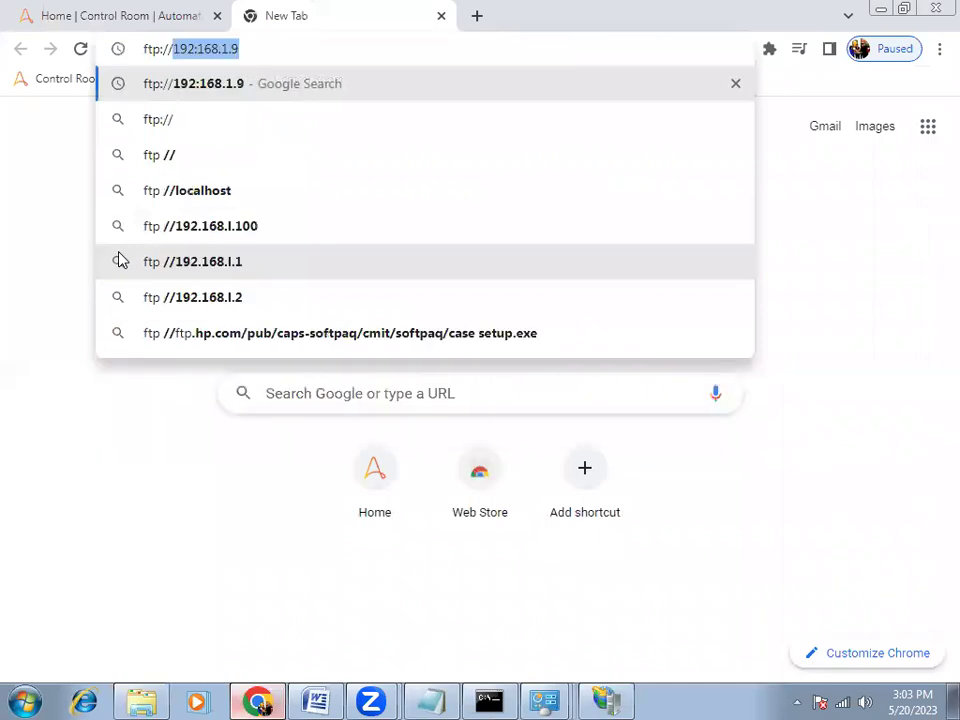
key(Right)
key(Return)
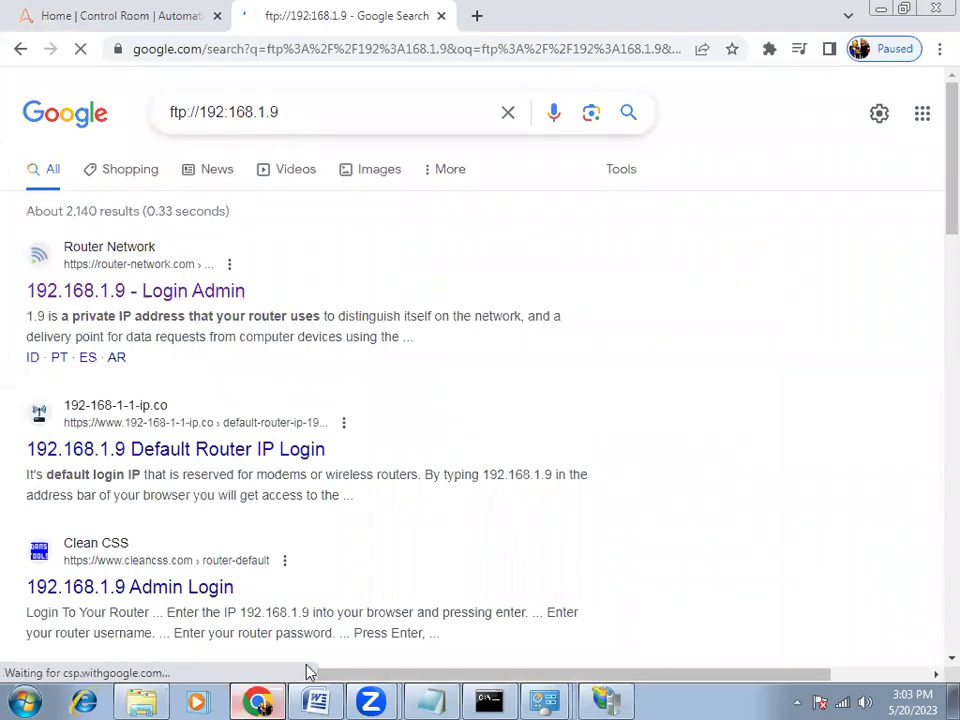
key(super)
Launch Internet Explorer from Start search and postpone its welcome setup with Ask me later
text(i)
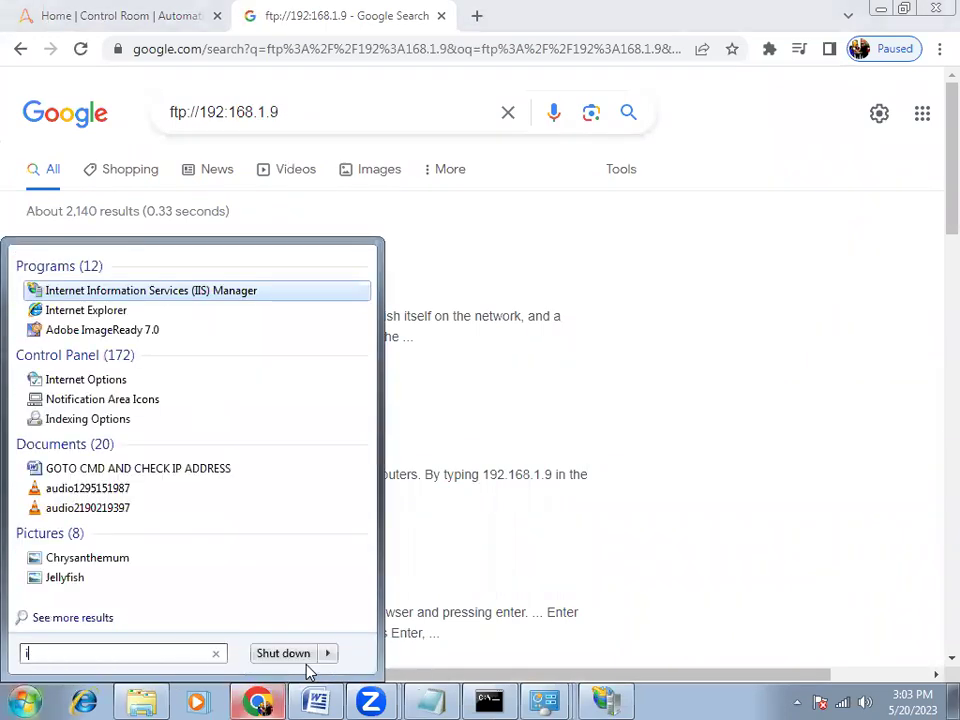
key(Down)
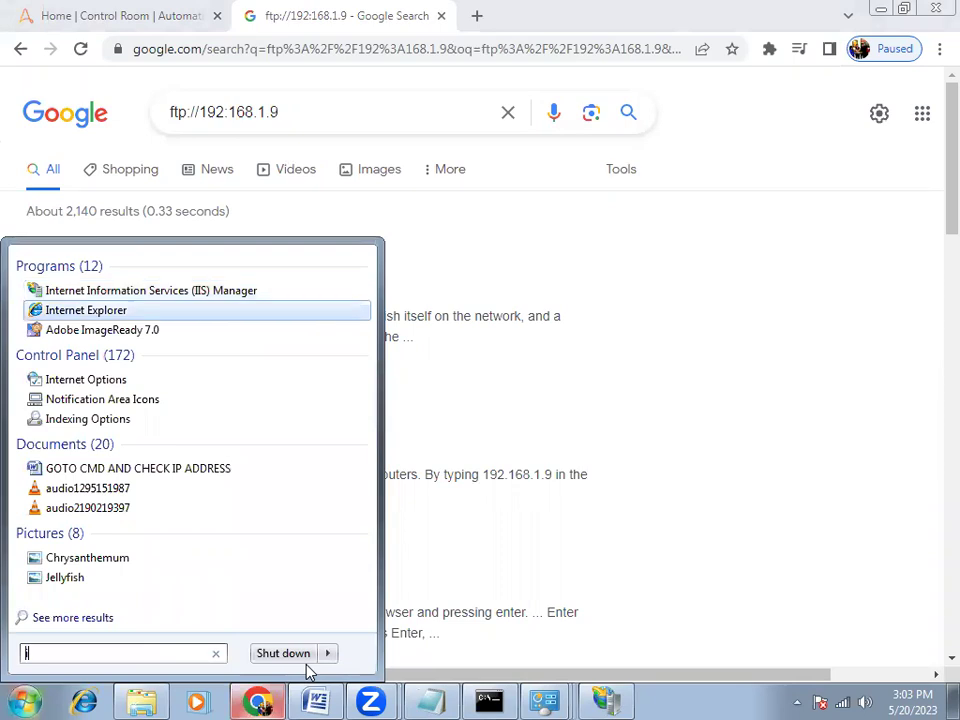
key(Return)
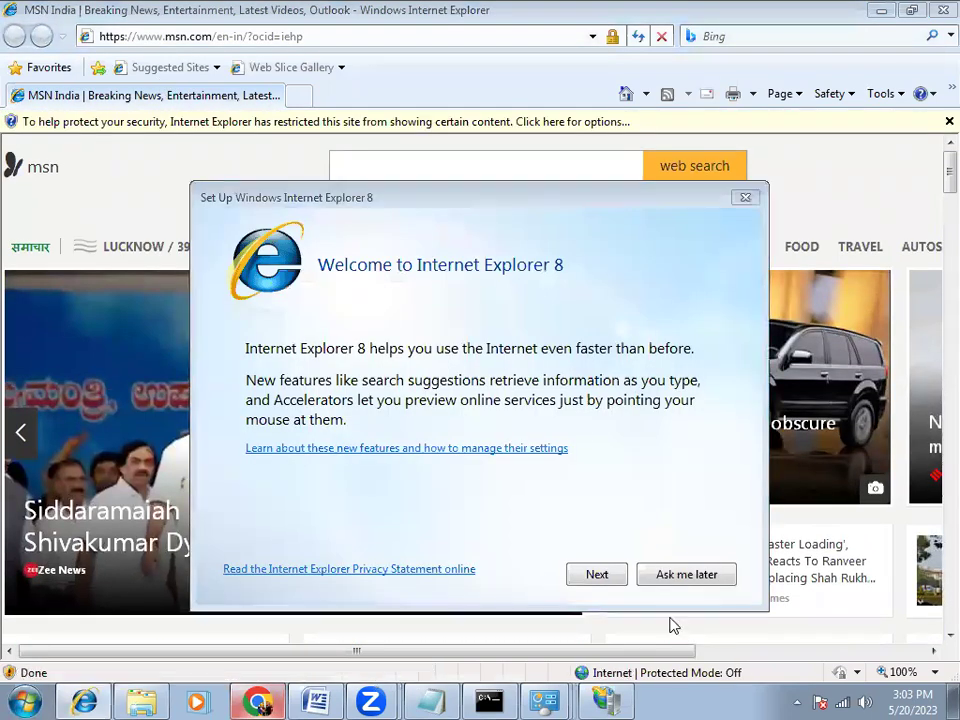
click(686, 575)
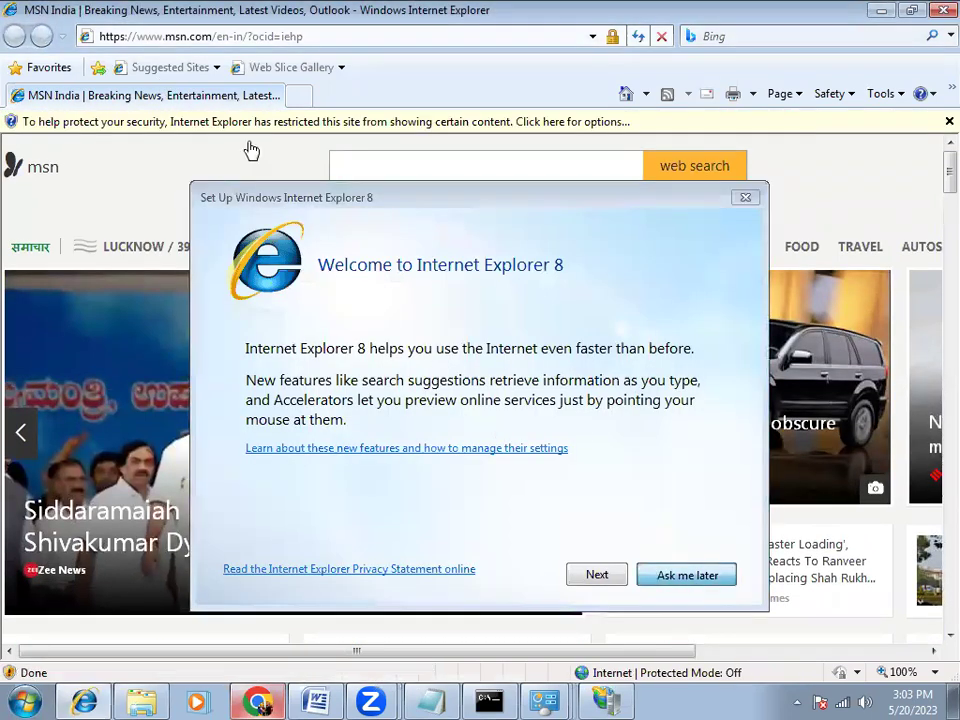
Open ftp://192.168.1.9/, view the error's More information details, then go back to MSN
key(alt+d)
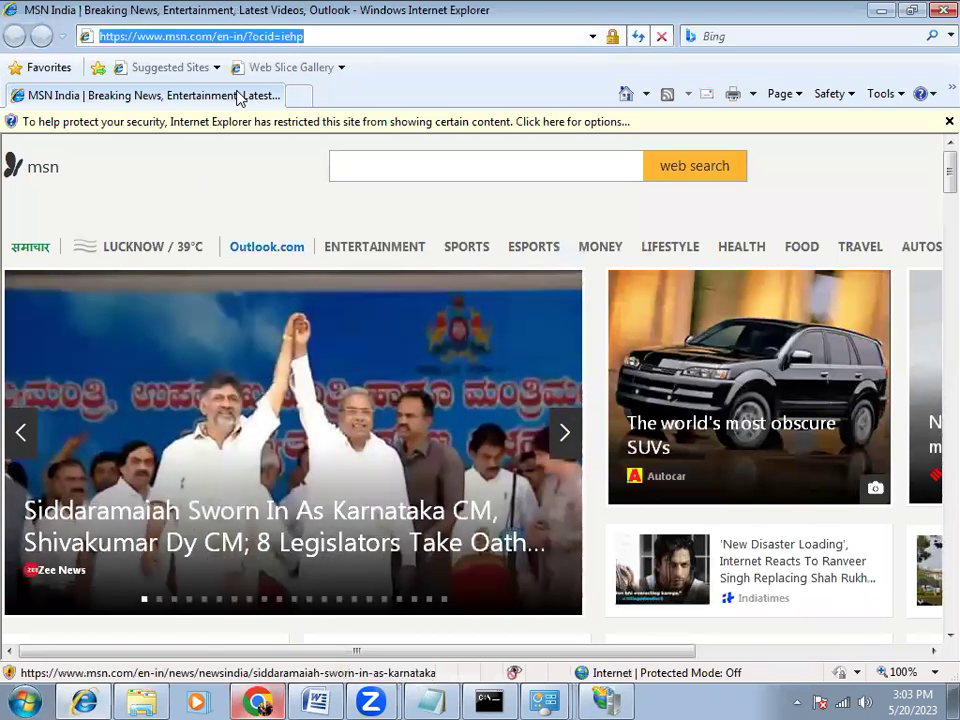
text(ftp)
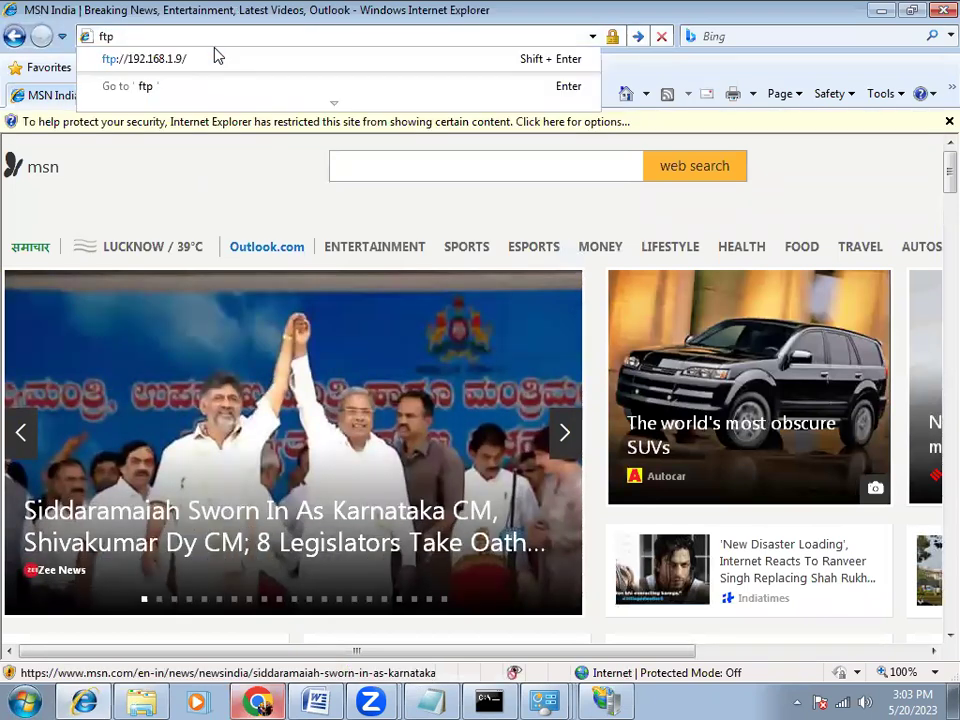
key(Down)
key(Return)
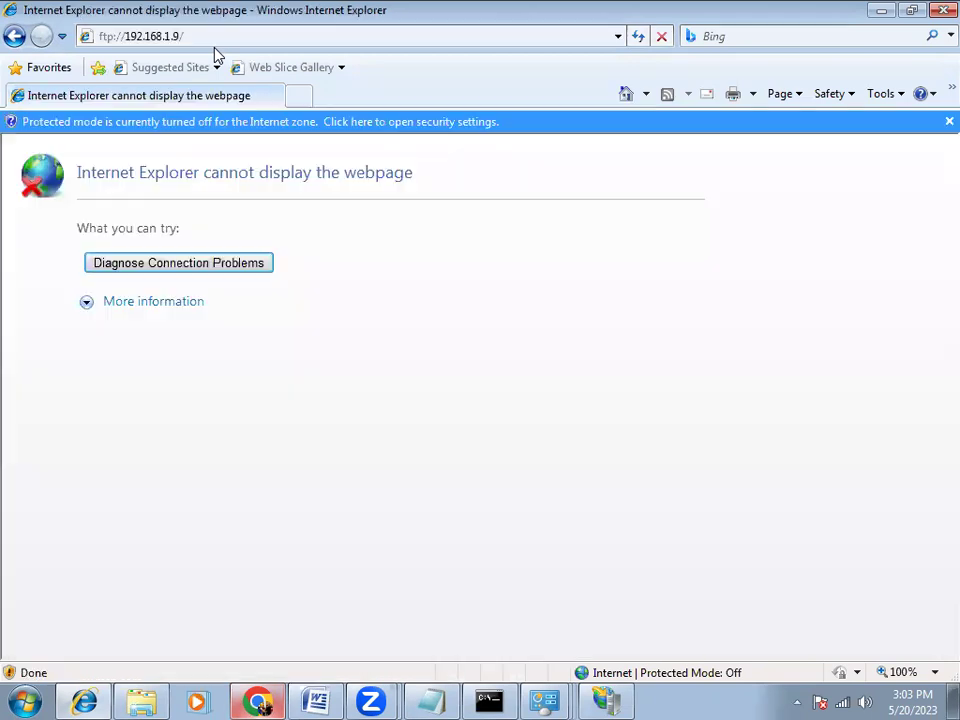
click(138, 302)
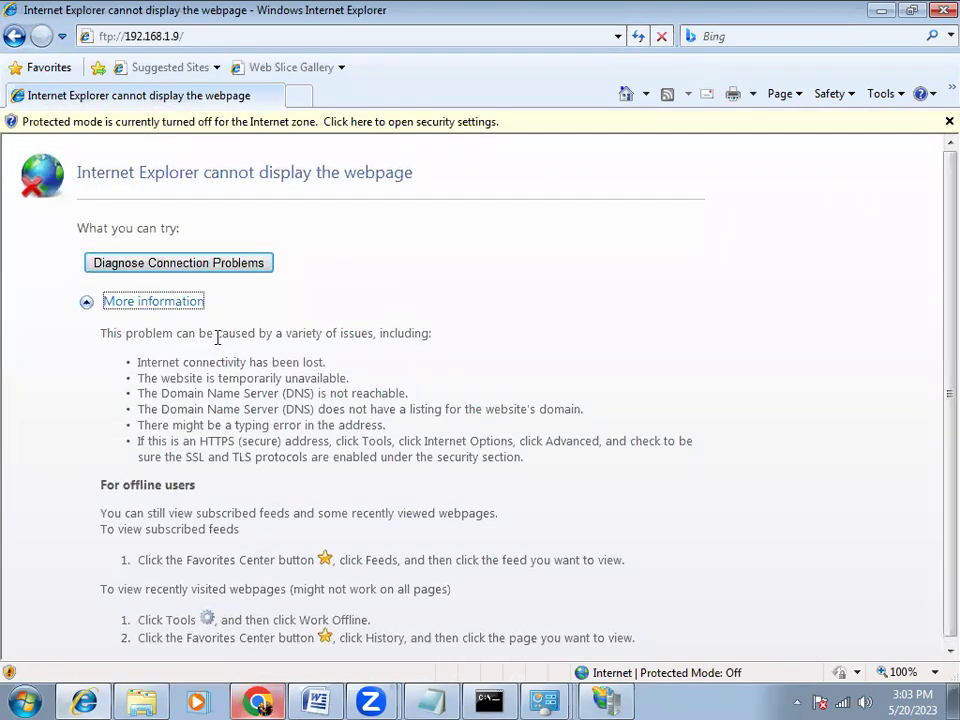
click(14, 38)
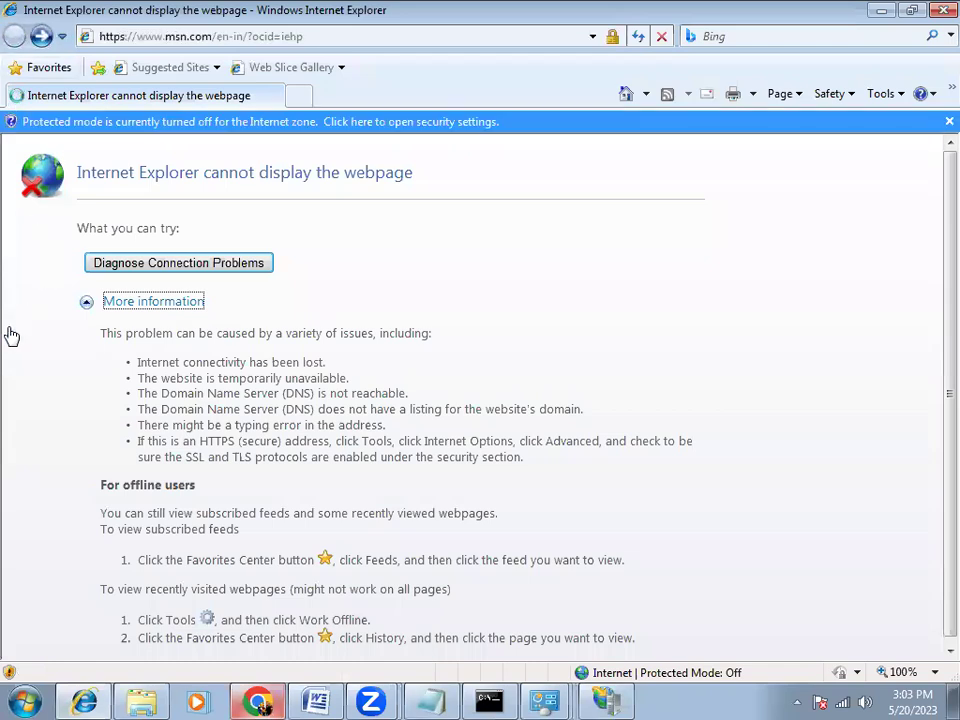